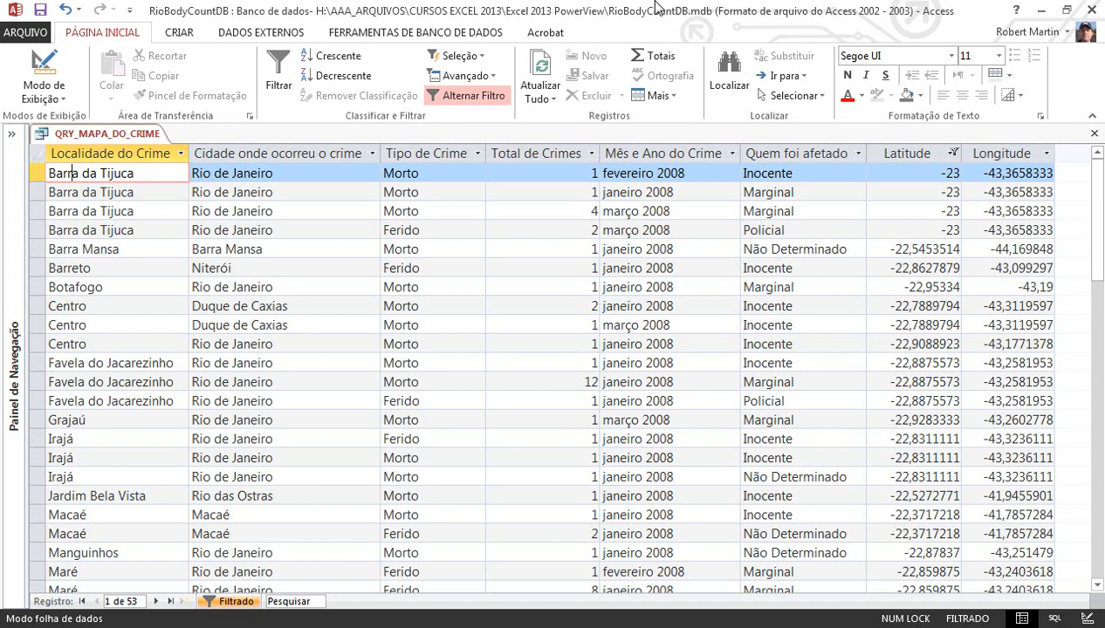
Copy all records of the QRY_MAPA_DO_CRIME query and paste them into the blank Excel workbook starting at cell A1
click(38, 154)
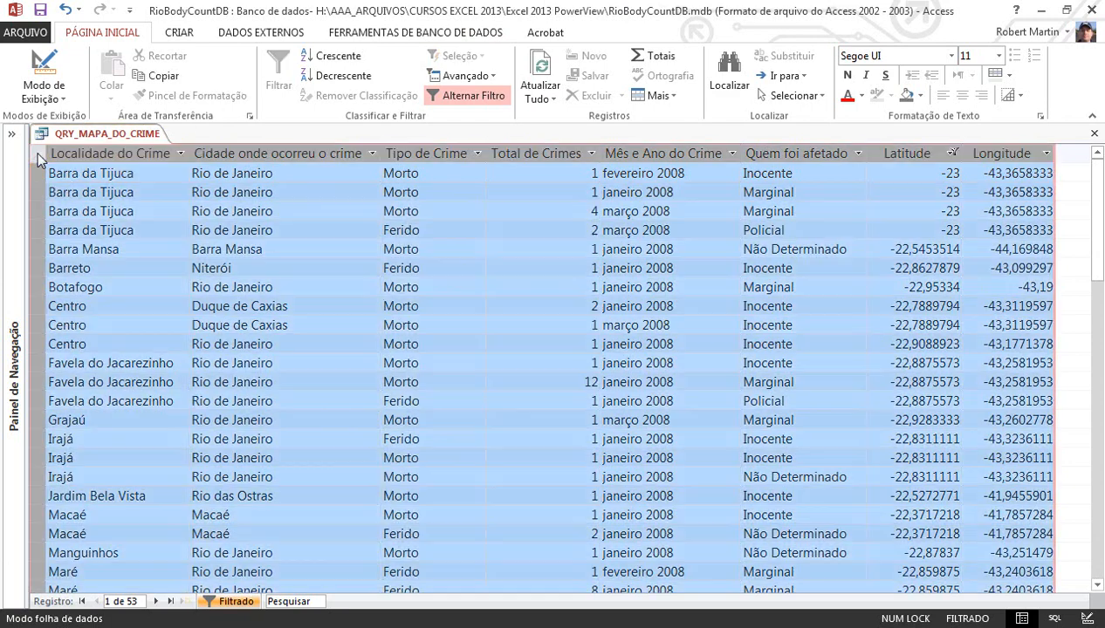
right_click(38, 157)
click(78, 225)
click(316, 621)
click(45, 190)
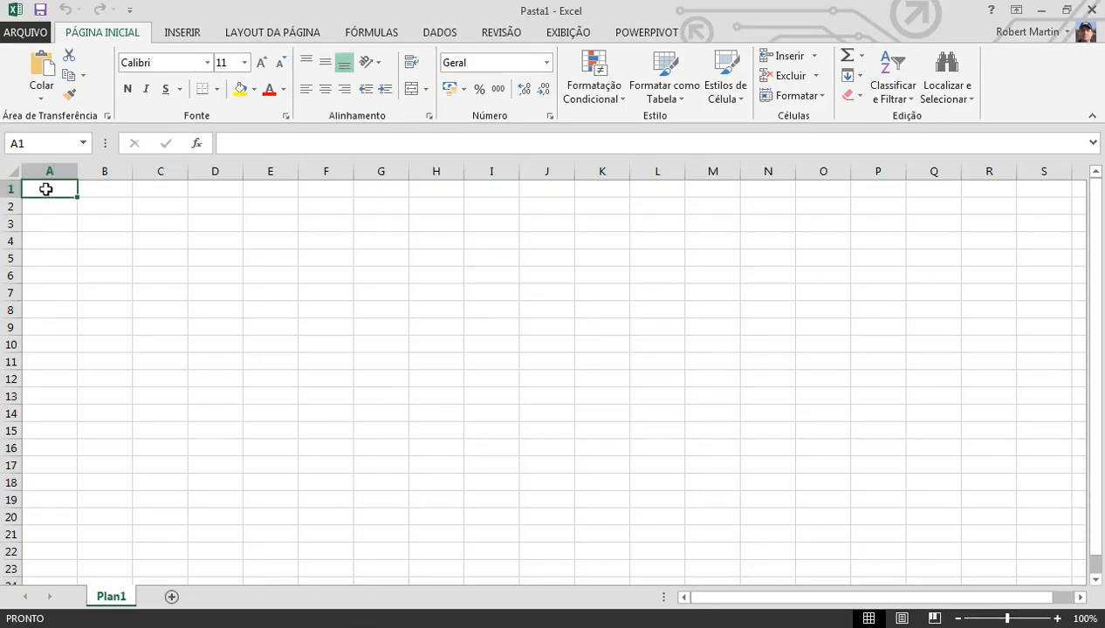
key(ctrl+v)
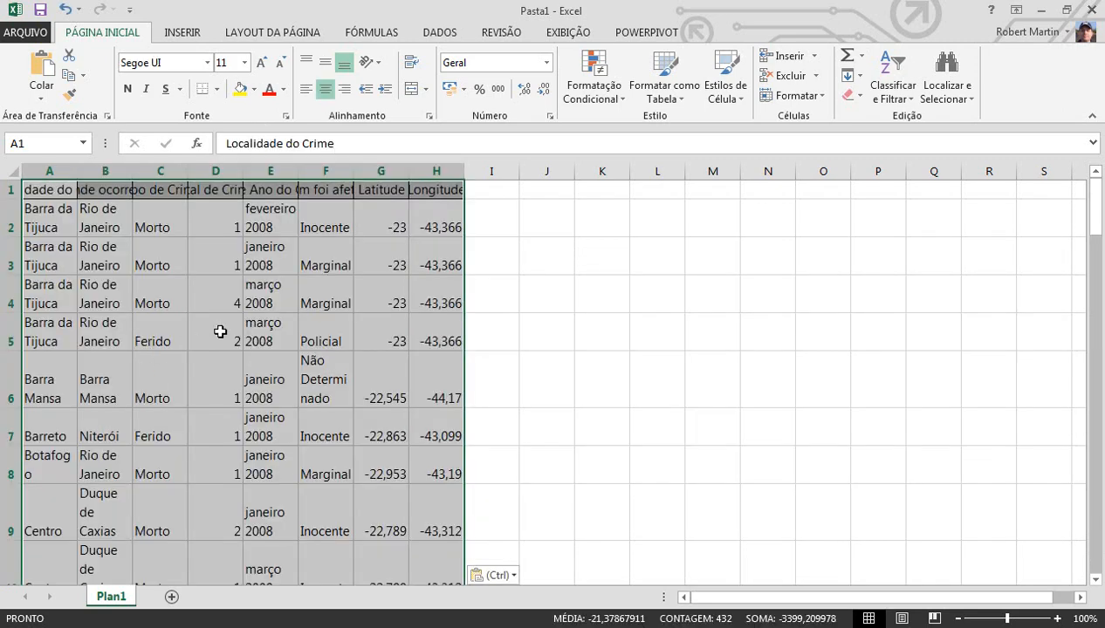
Insert a Power View report from the pasted crime data and convert its table into a map
click(189, 35)
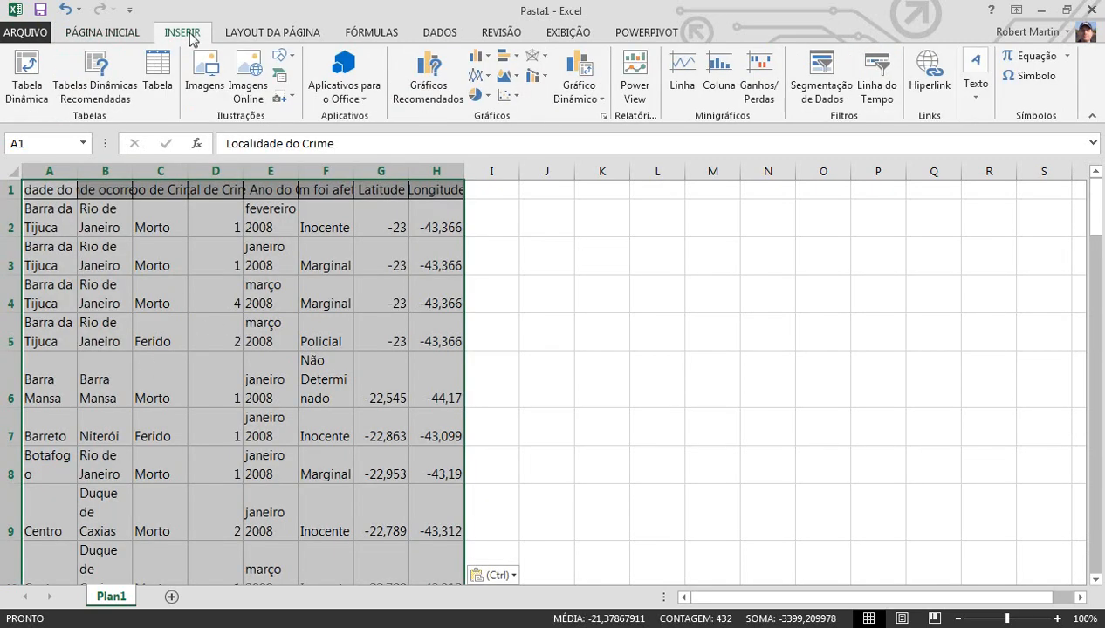
click(637, 86)
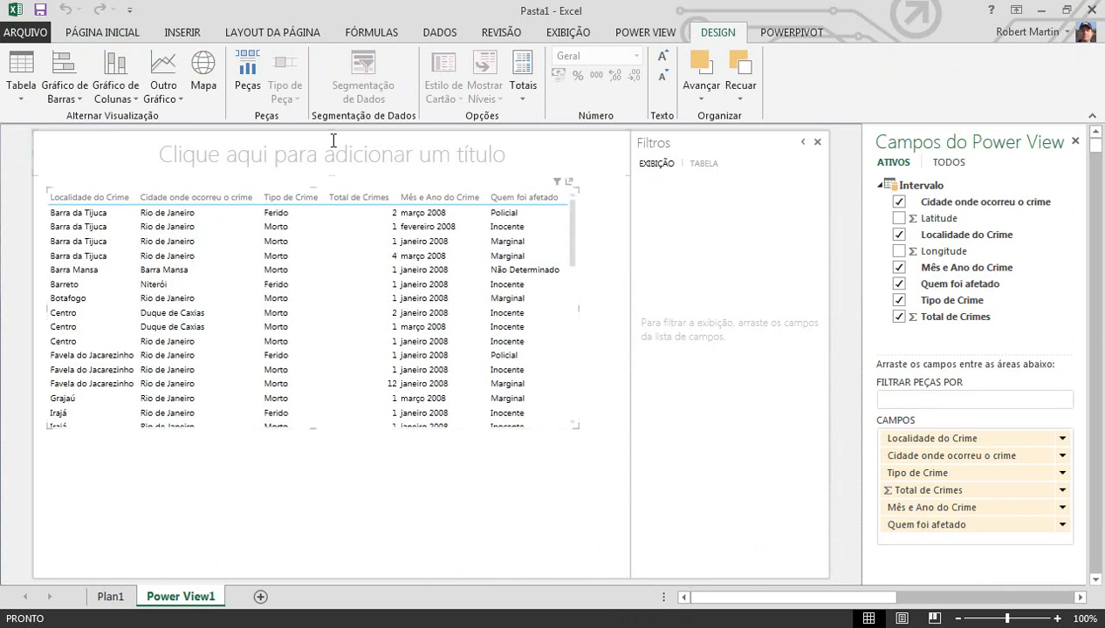
click(202, 63)
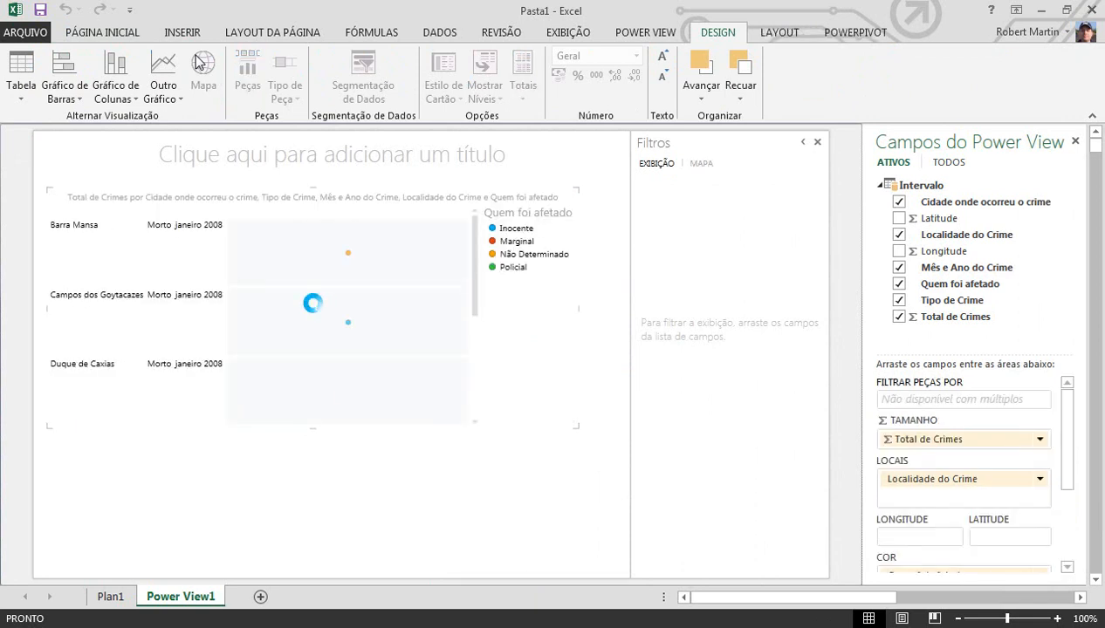
Remove Cidade onde ocorreu o crime, Tipo de Crime and Mês e Ano do Crime from the vertical multiples, and enlarge the map
click(1067, 555)
click(1039, 480)
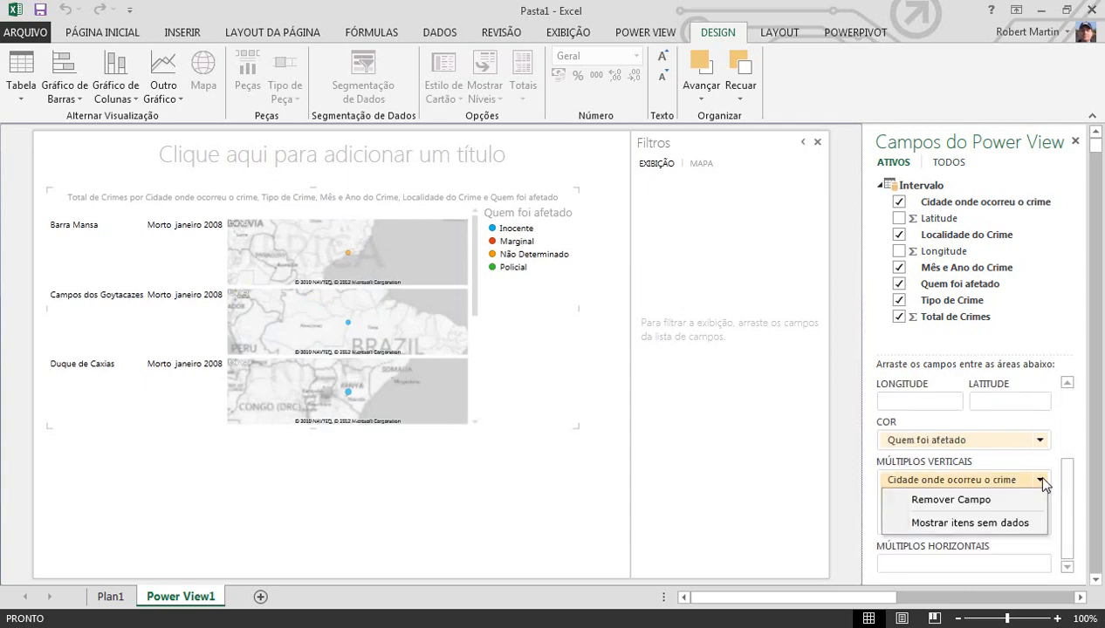
click(979, 502)
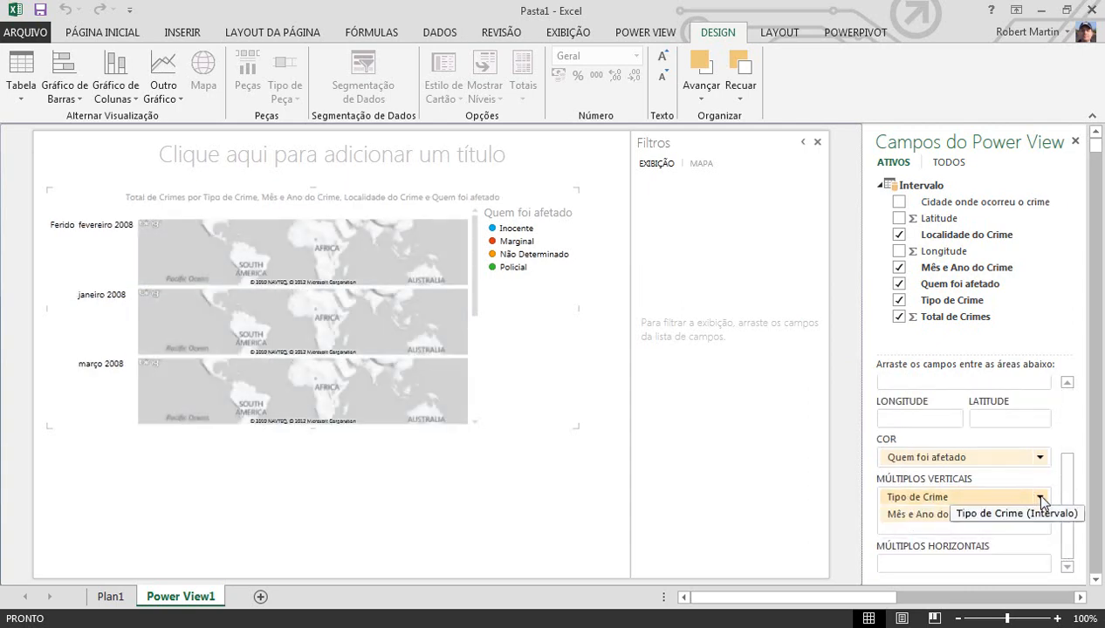
click(1039, 497)
click(1004, 520)
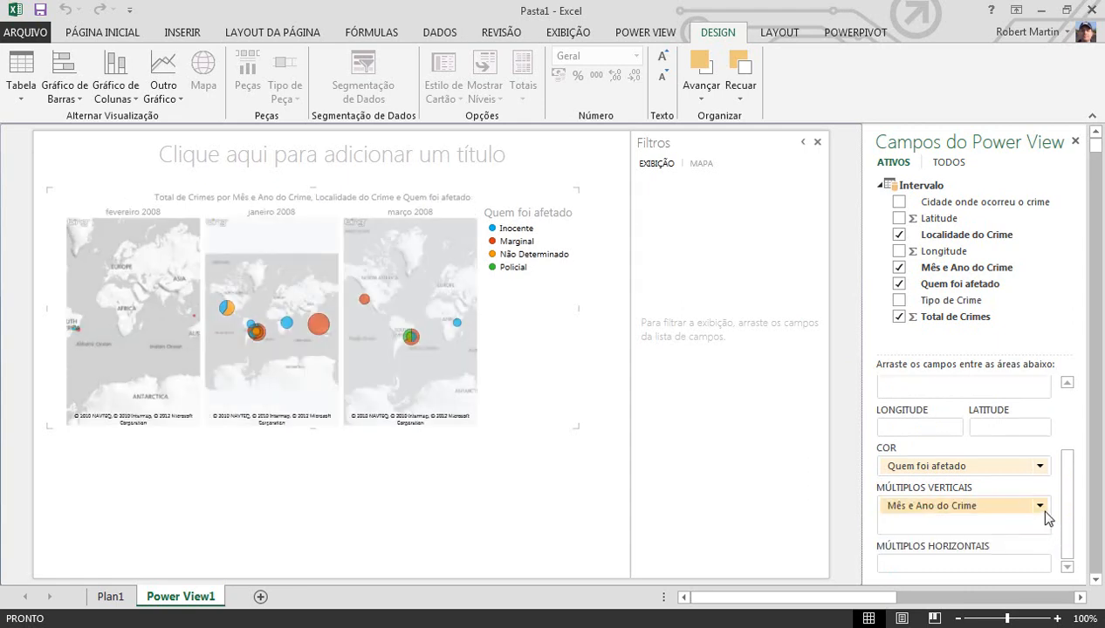
click(1034, 505)
click(993, 526)
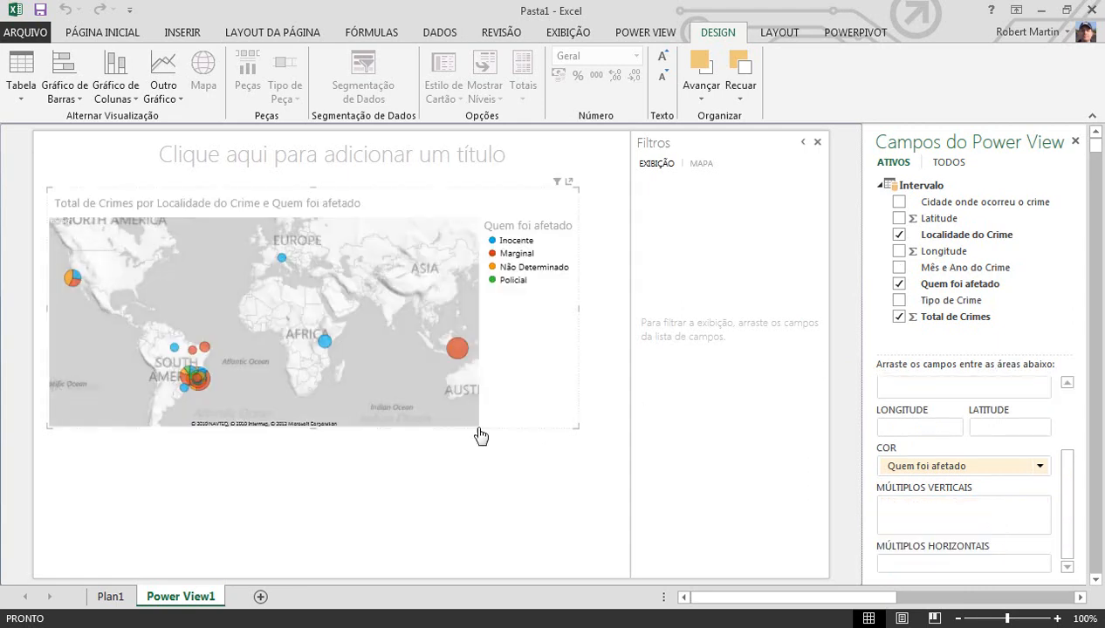
drag(575, 427, 600, 539)
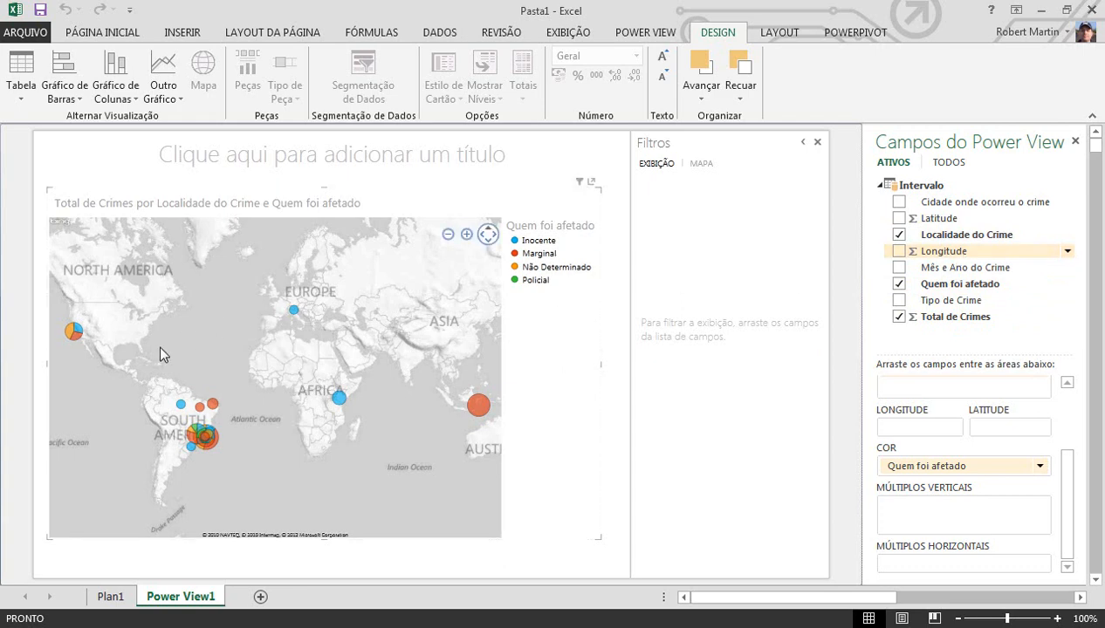
mouse_move(79, 346)
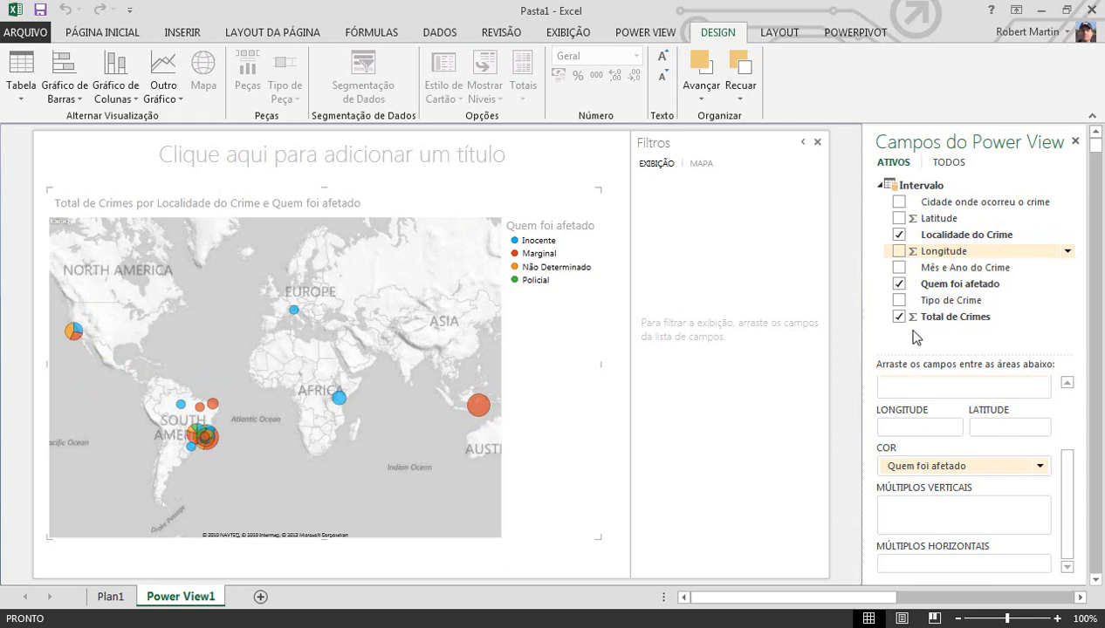
Open the data model in PowerPivot and check the data categories of the Latitude and Longitude columns
click(850, 37)
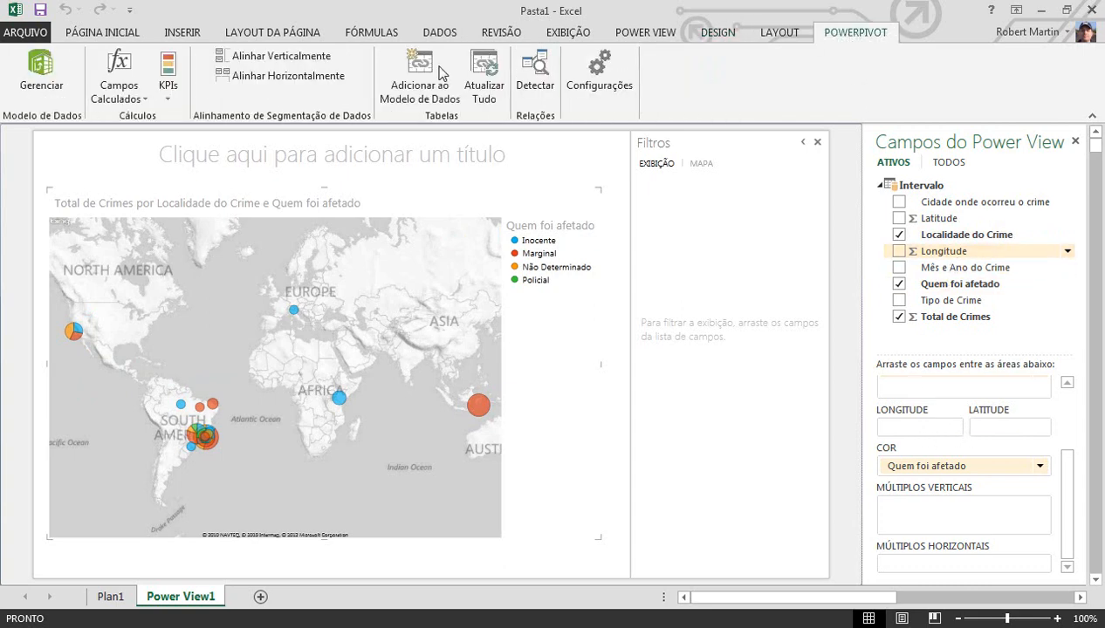
click(39, 72)
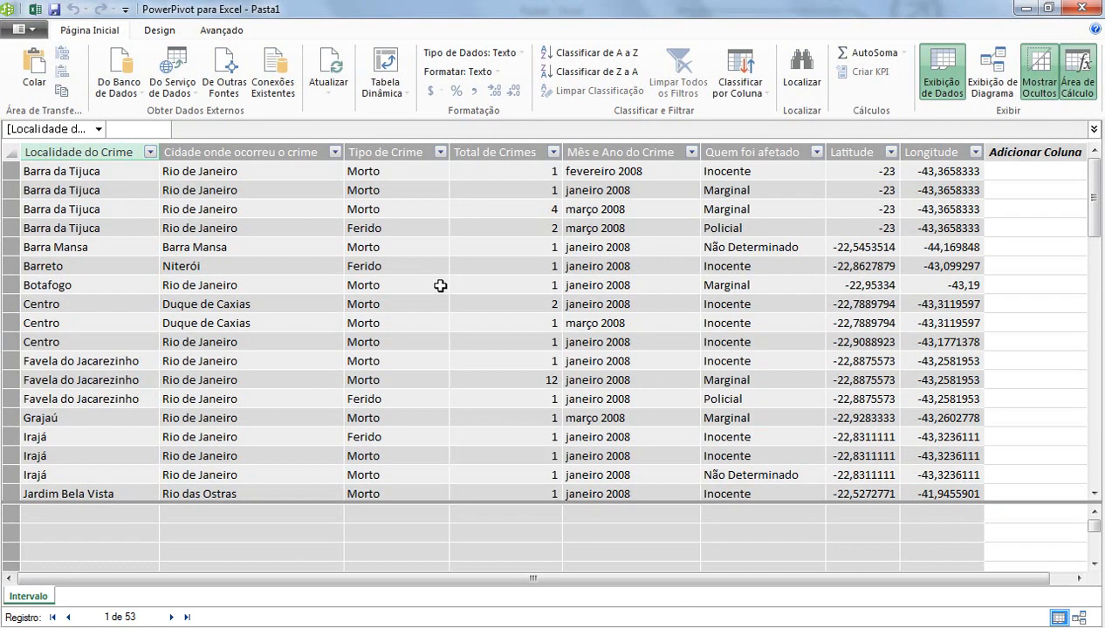
click(847, 151)
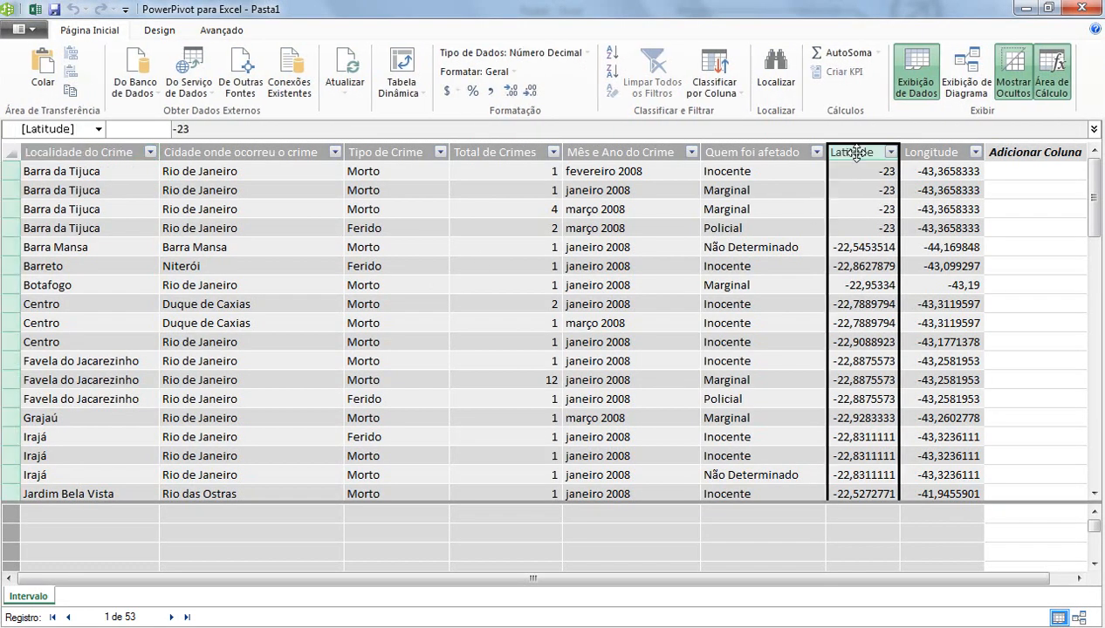
click(234, 32)
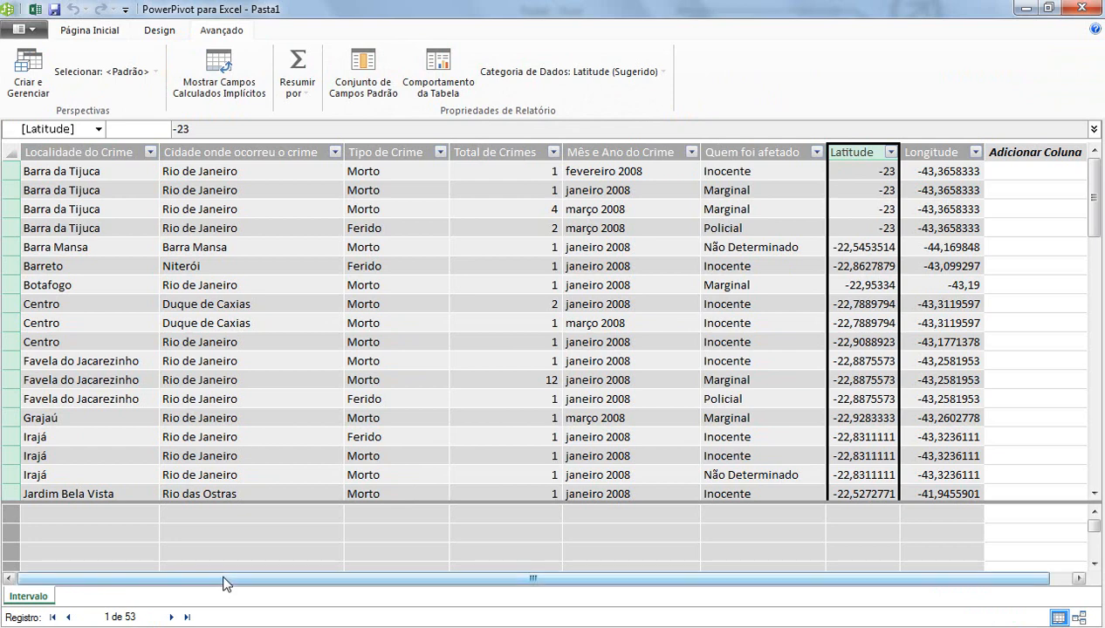
click(937, 166)
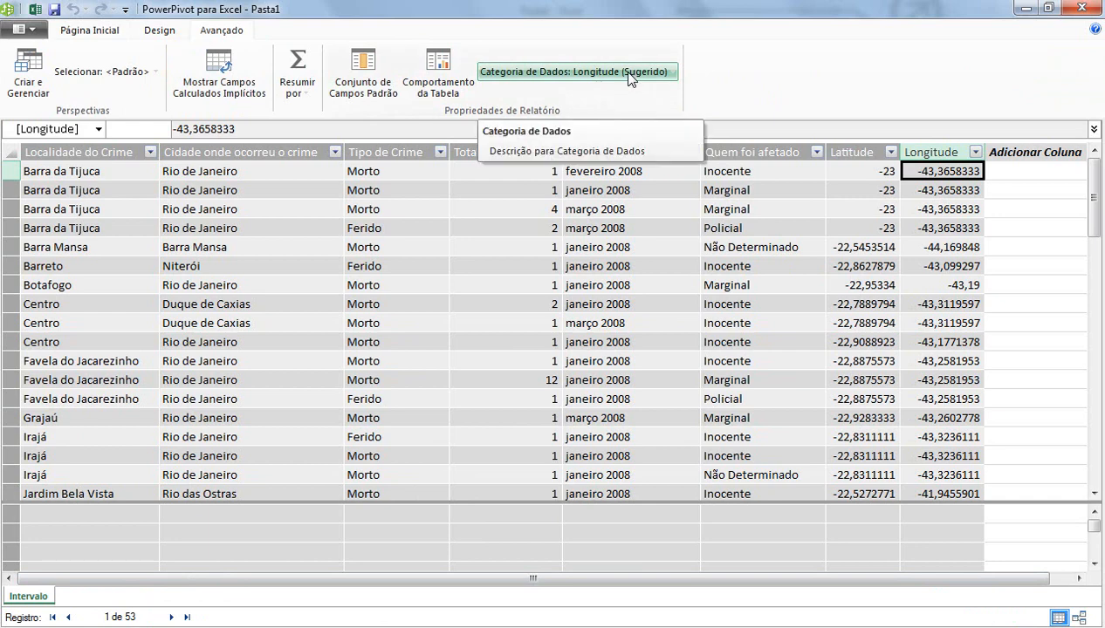
Set the data category of the Cidade onde ocorreu o crime column to Cidade
click(291, 172)
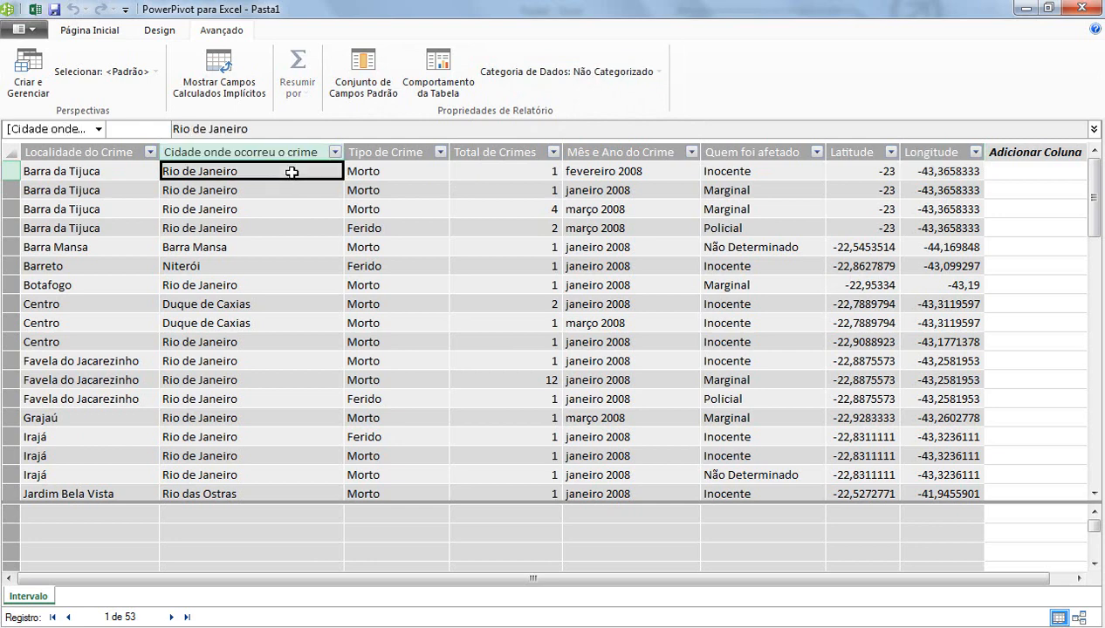
click(661, 74)
click(524, 136)
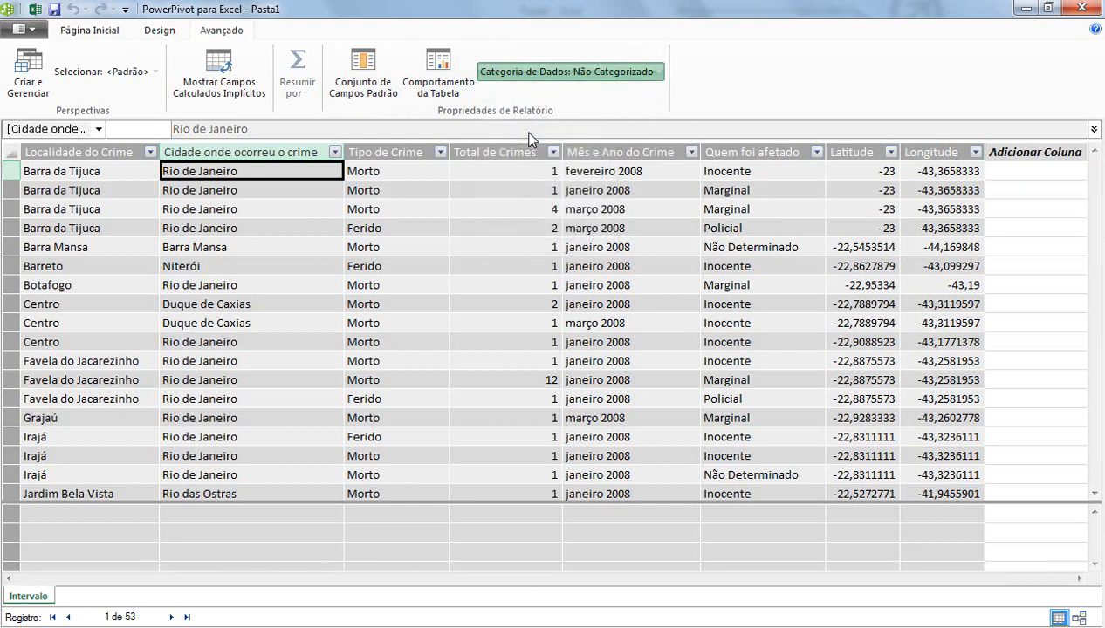
Assign the custom data category Bairro to the Localidade do Crime column
click(128, 172)
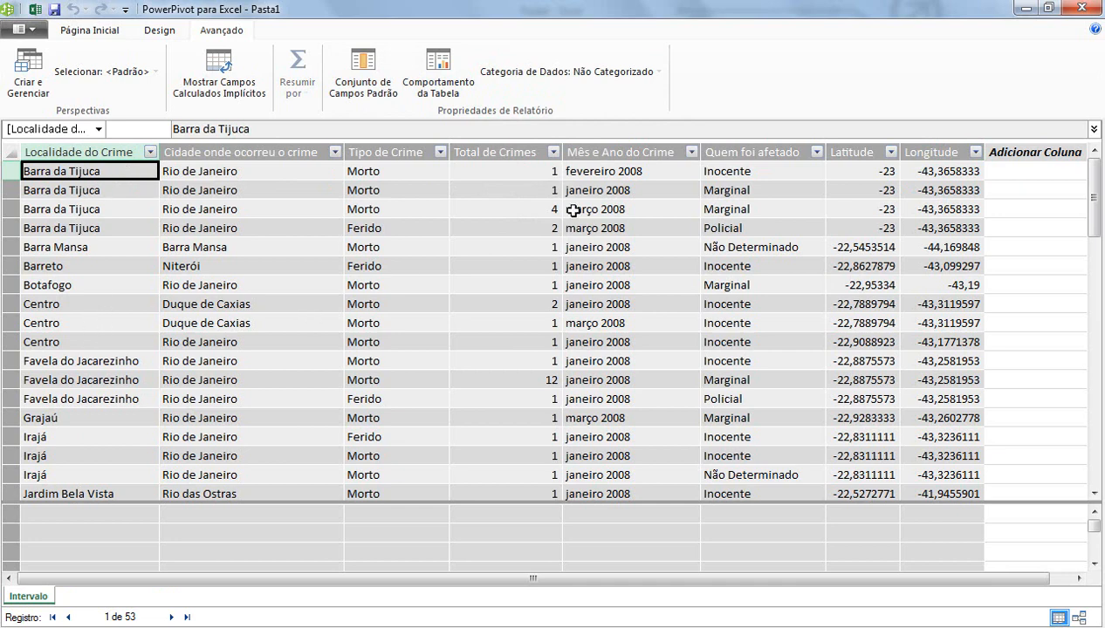
click(656, 73)
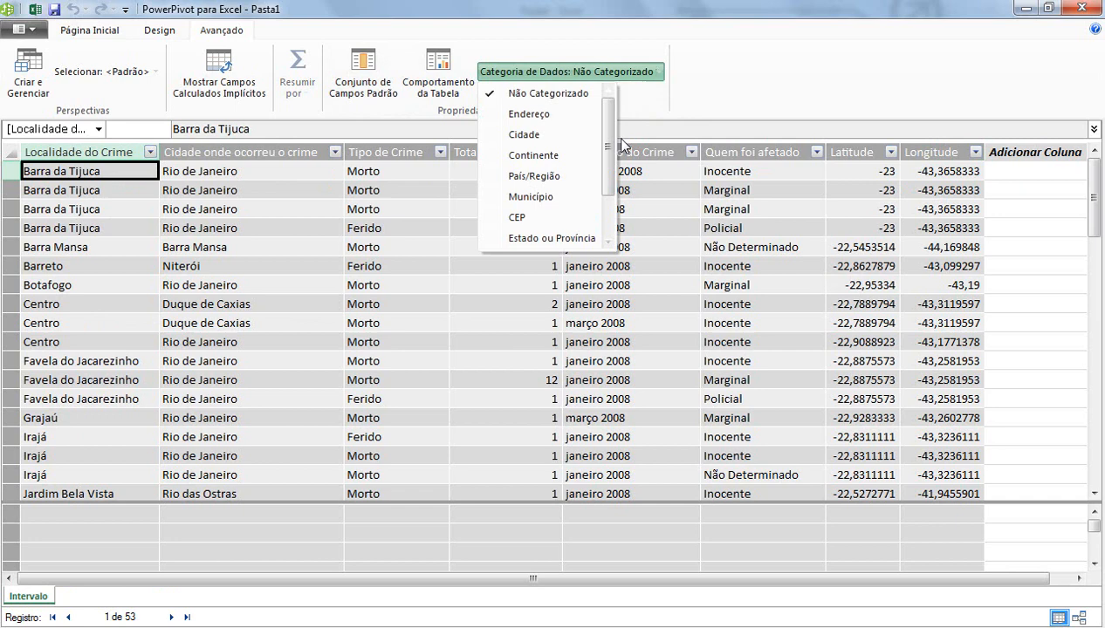
scroll(607, 149, down, 1)
click(549, 244)
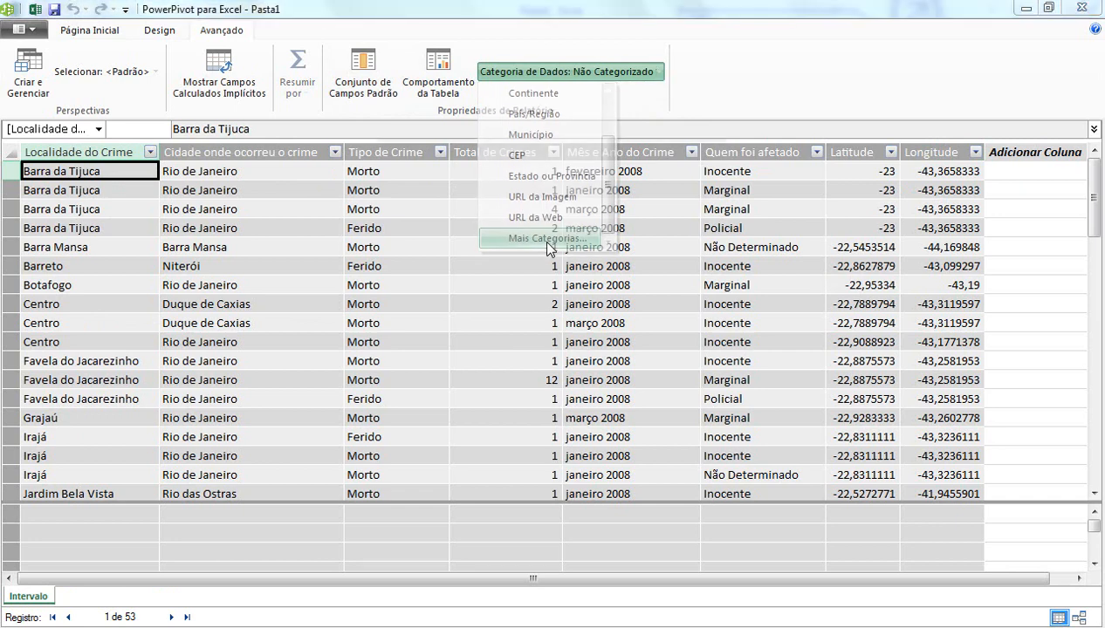
click(587, 201)
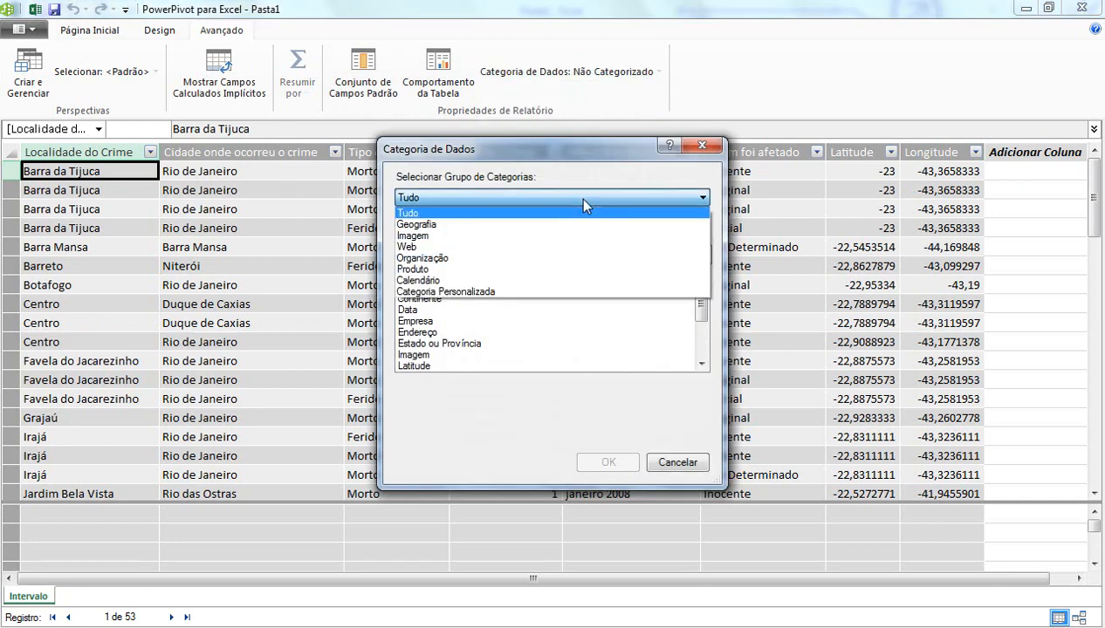
click(484, 289)
text(B)
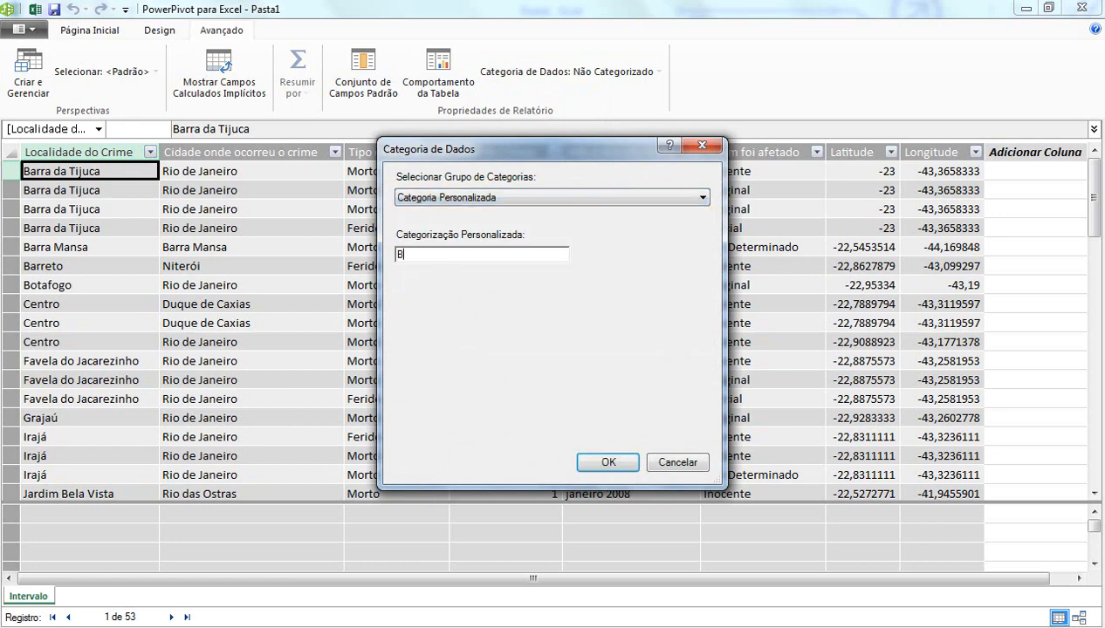
text(airro)
click(605, 463)
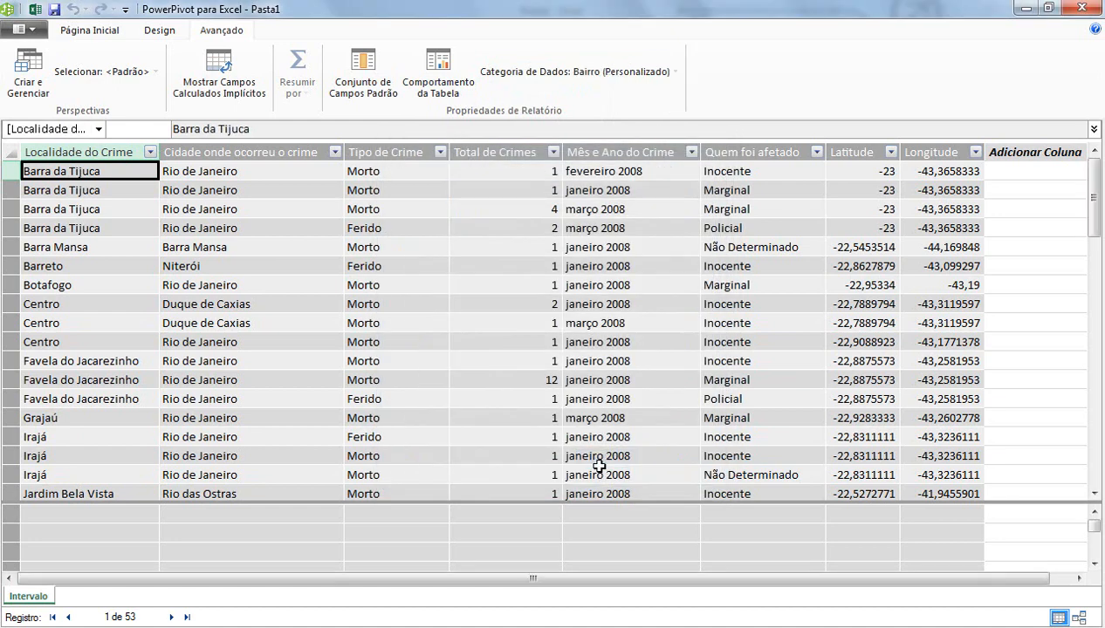
Close the PowerPivot window and apply the data model changes to the Power View report
click(1081, 8)
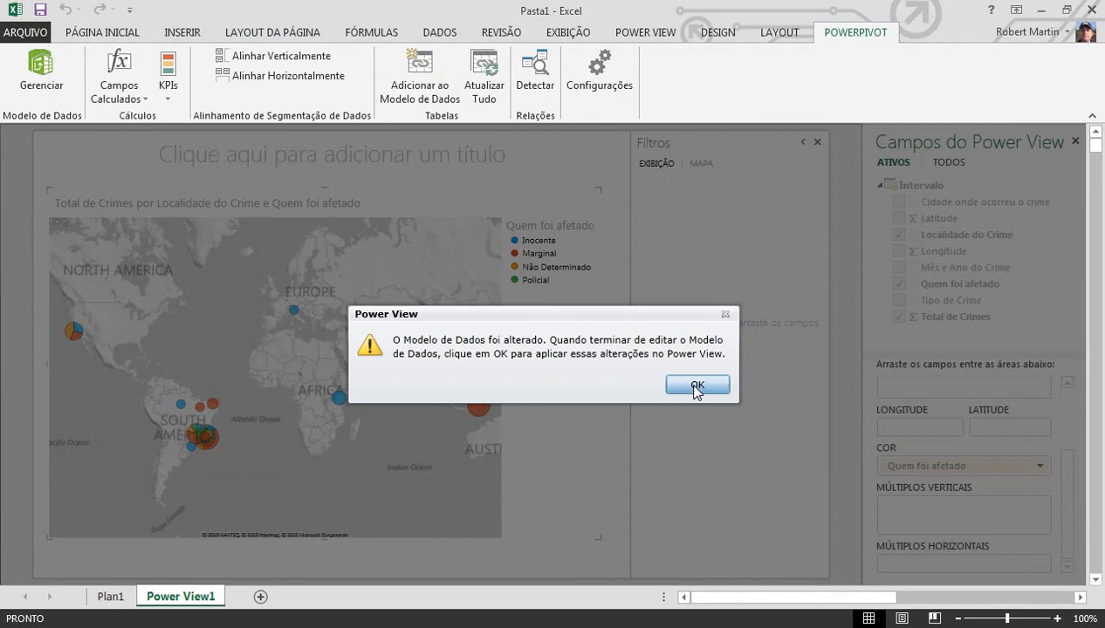
click(697, 385)
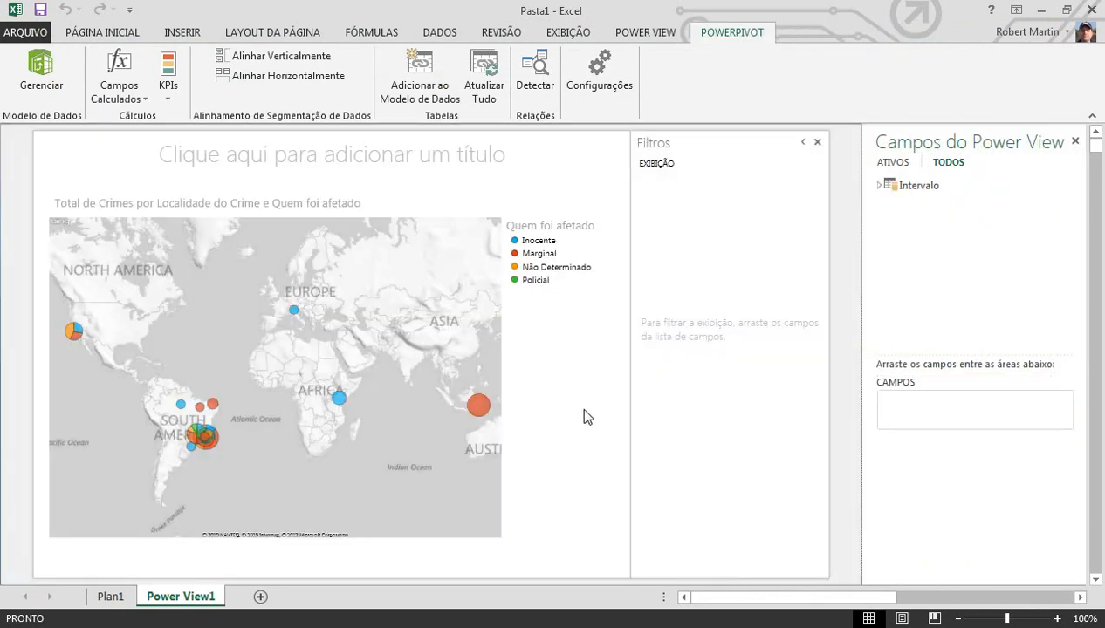
Assign the Longitude and Latitude fields of Intervalo to the map's longitude and latitude areas
click(876, 185)
click(446, 275)
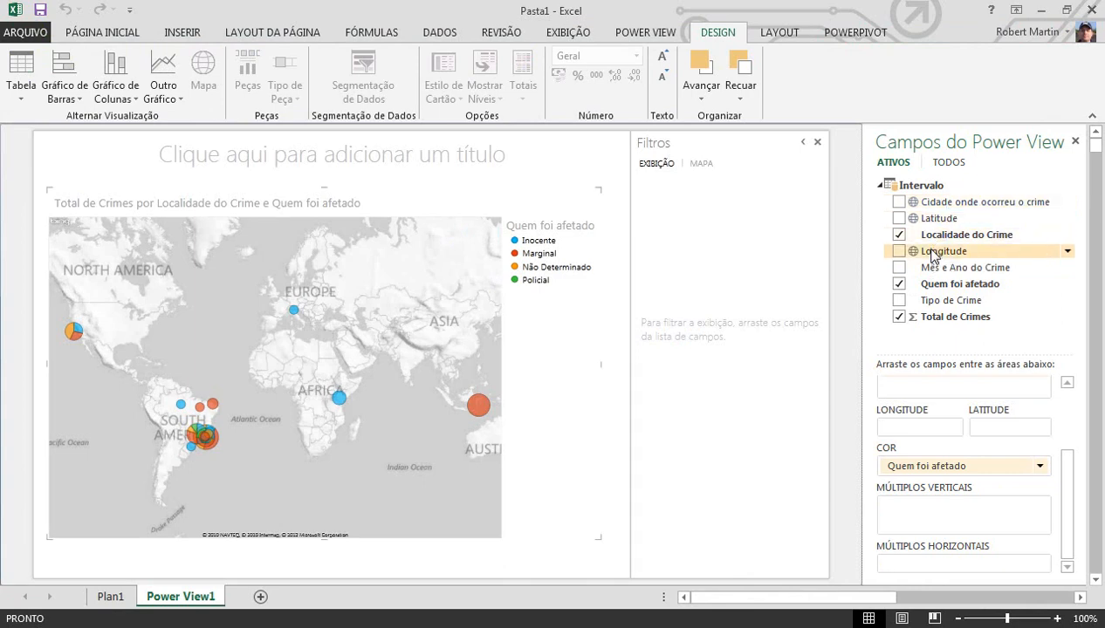
drag(942, 251, 923, 426)
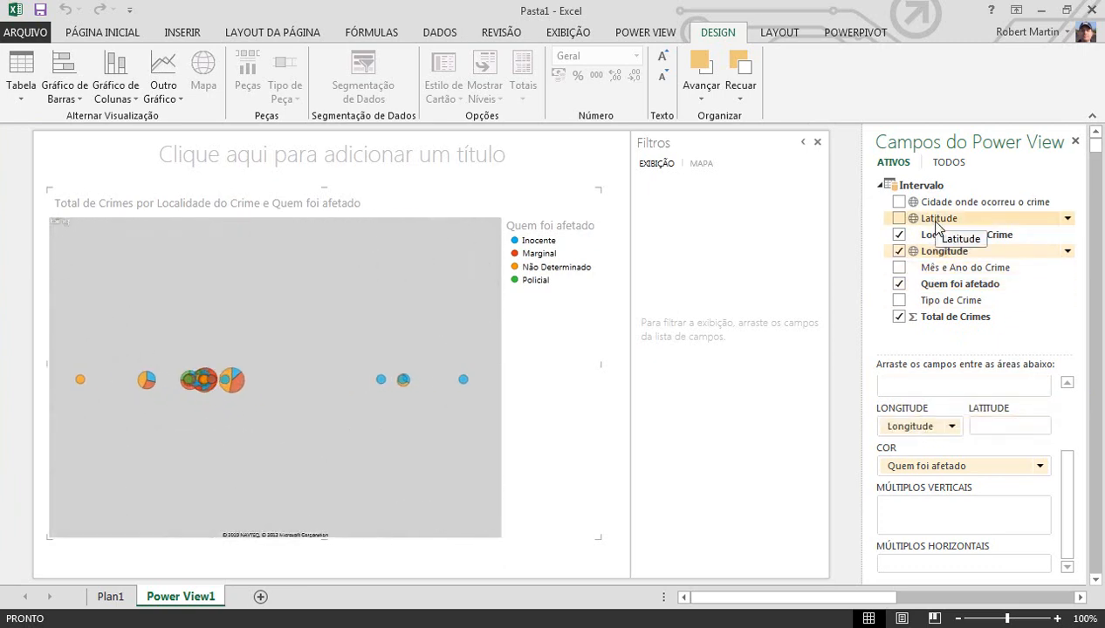
drag(937, 223, 987, 424)
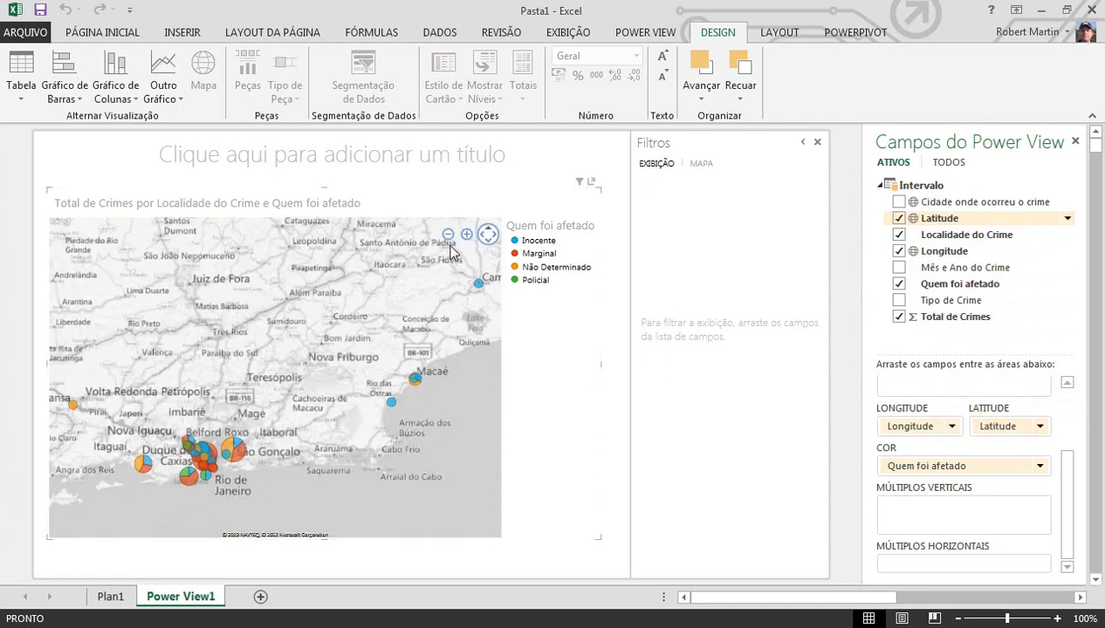
Examine how the crime bubbles are distributed on the map, from world scale down to the Rio de Janeiro metropolitan area
click(449, 236)
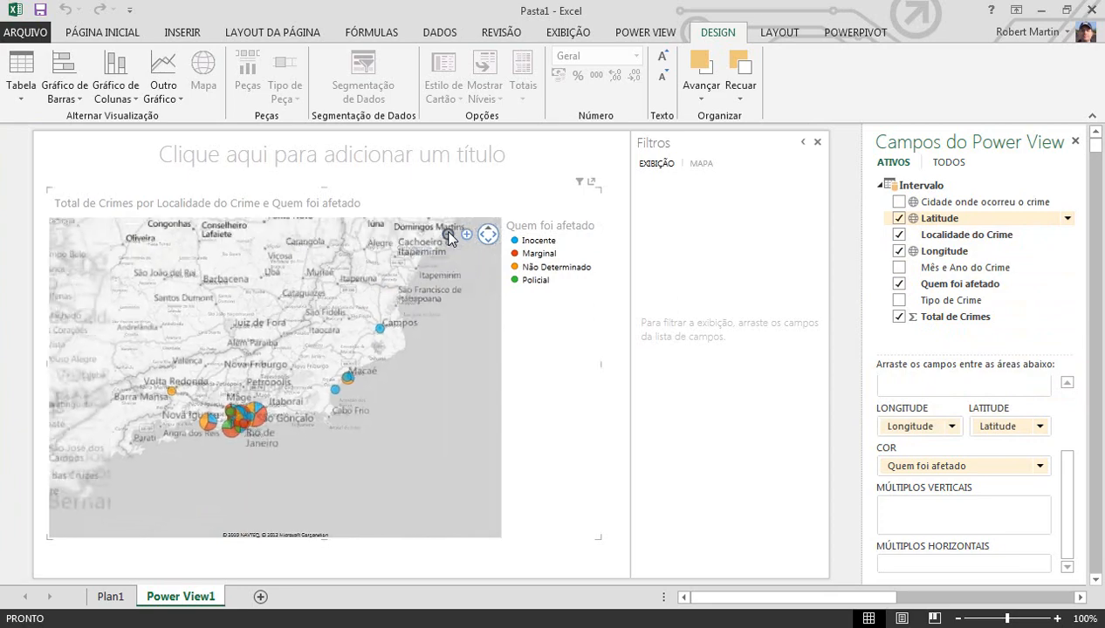
click(449, 237)
click(448, 237)
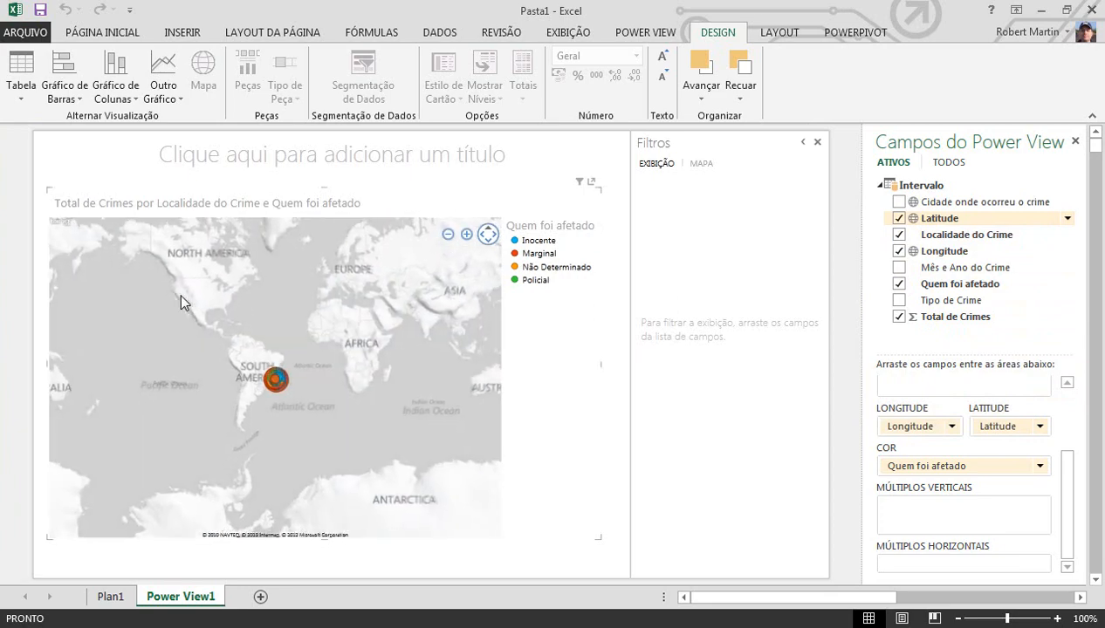
click(467, 234)
click(467, 235)
click(466, 234)
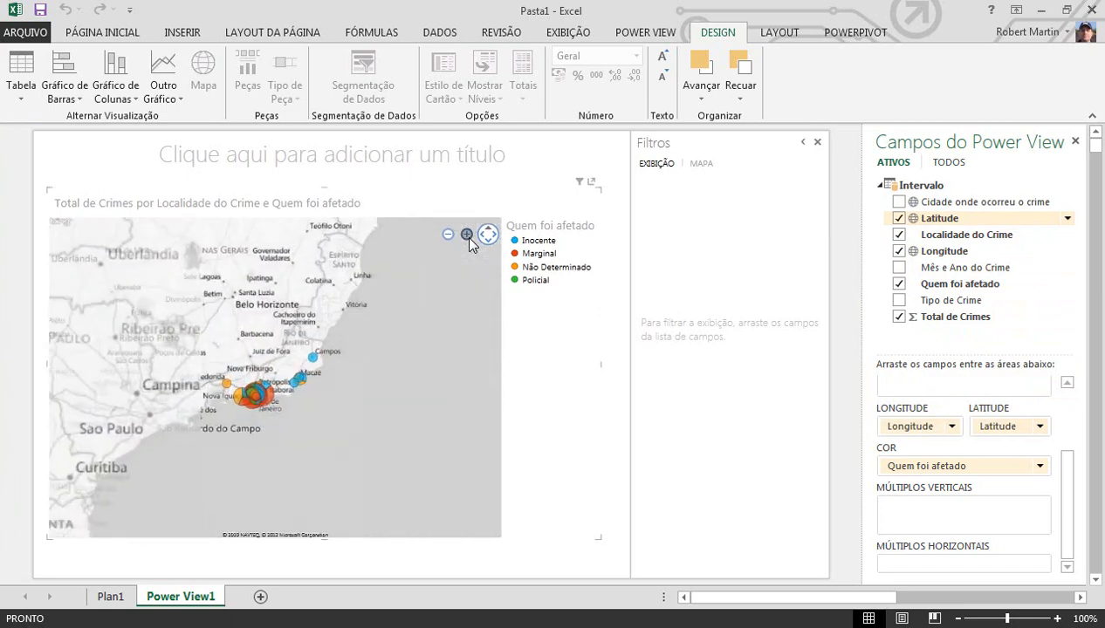
click(467, 235)
drag(233, 415, 418, 305)
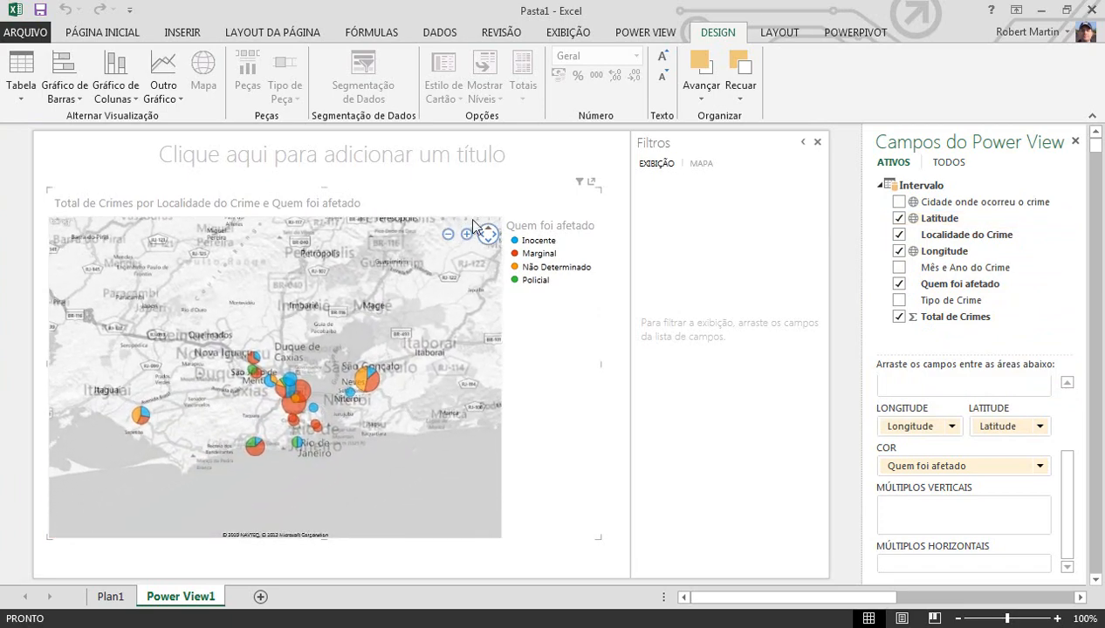
click(466, 235)
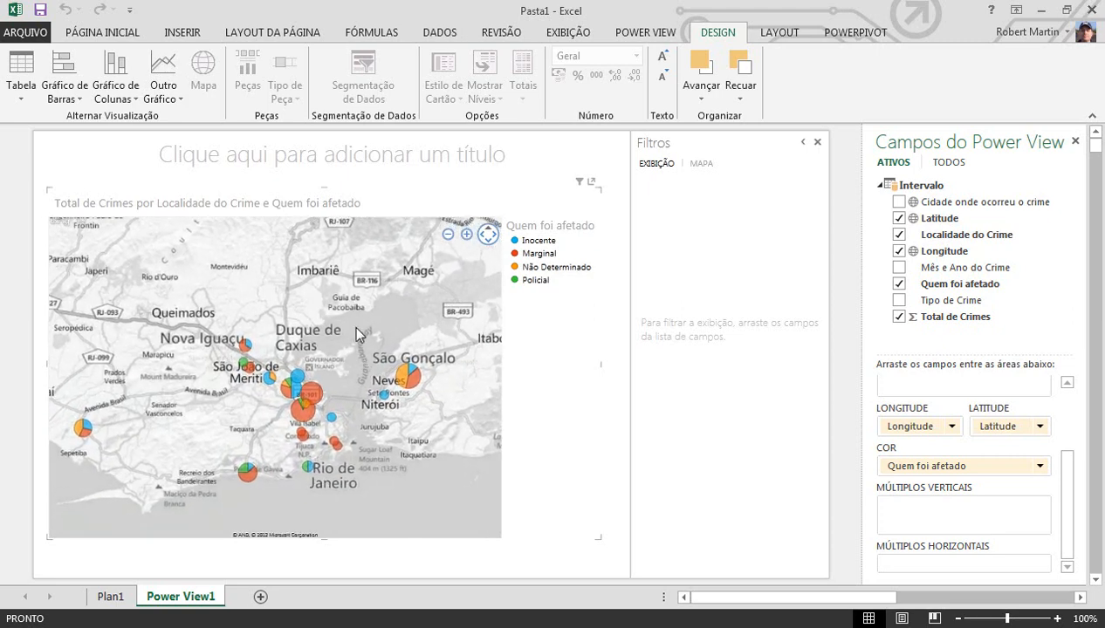
Examine the crime bubbles around the city of Rio de Janeiro, Niterói and São Gonçalo on the map
click(466, 234)
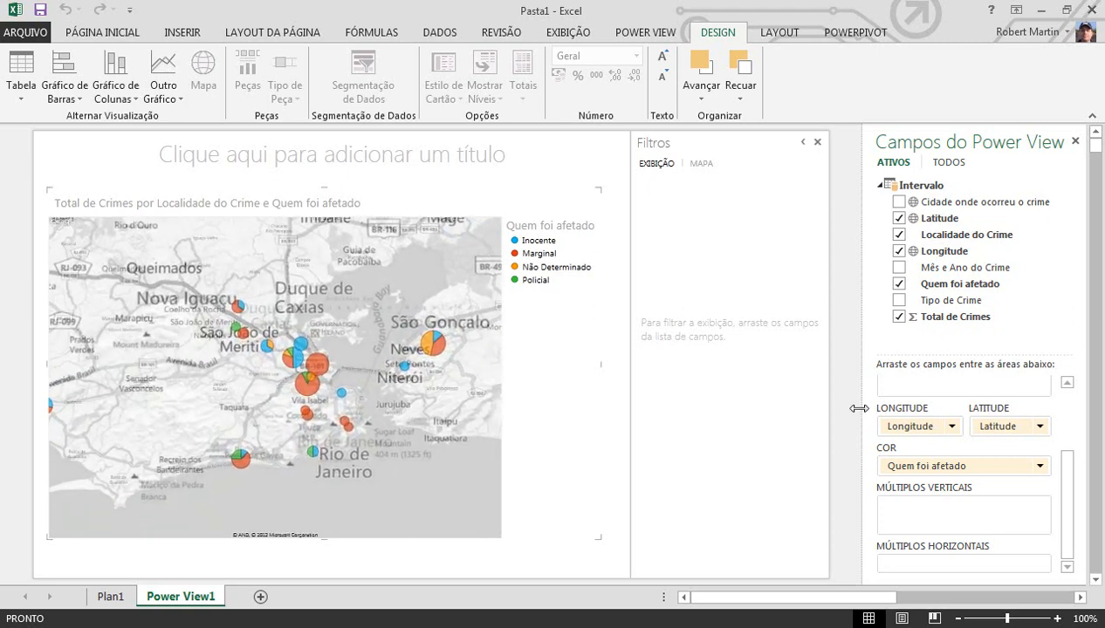
click(466, 235)
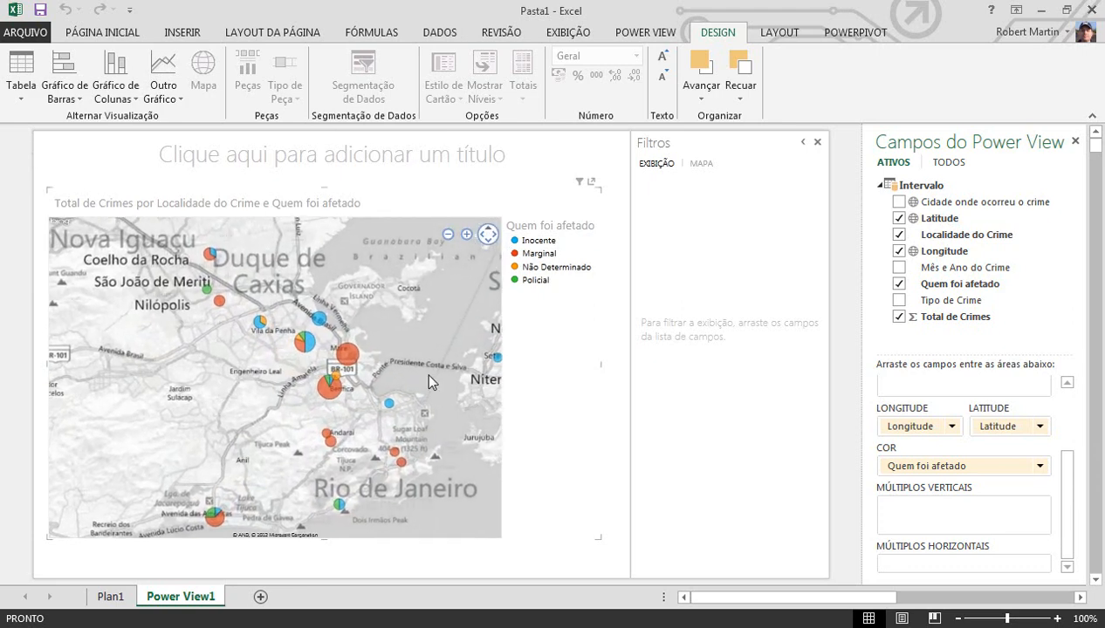
drag(424, 371, 368, 363)
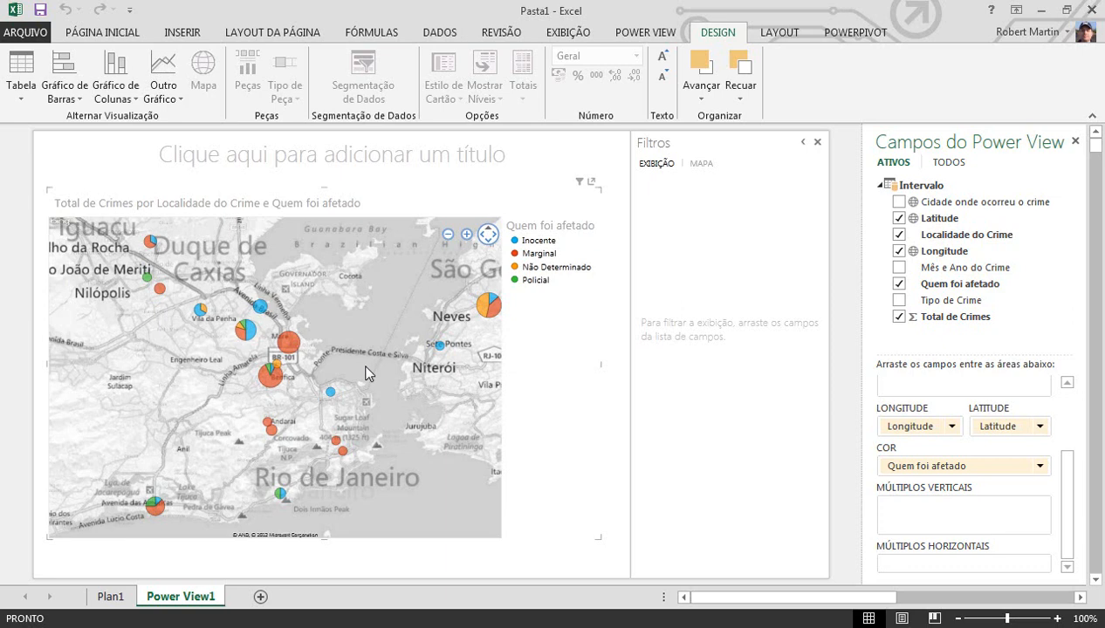
click(447, 235)
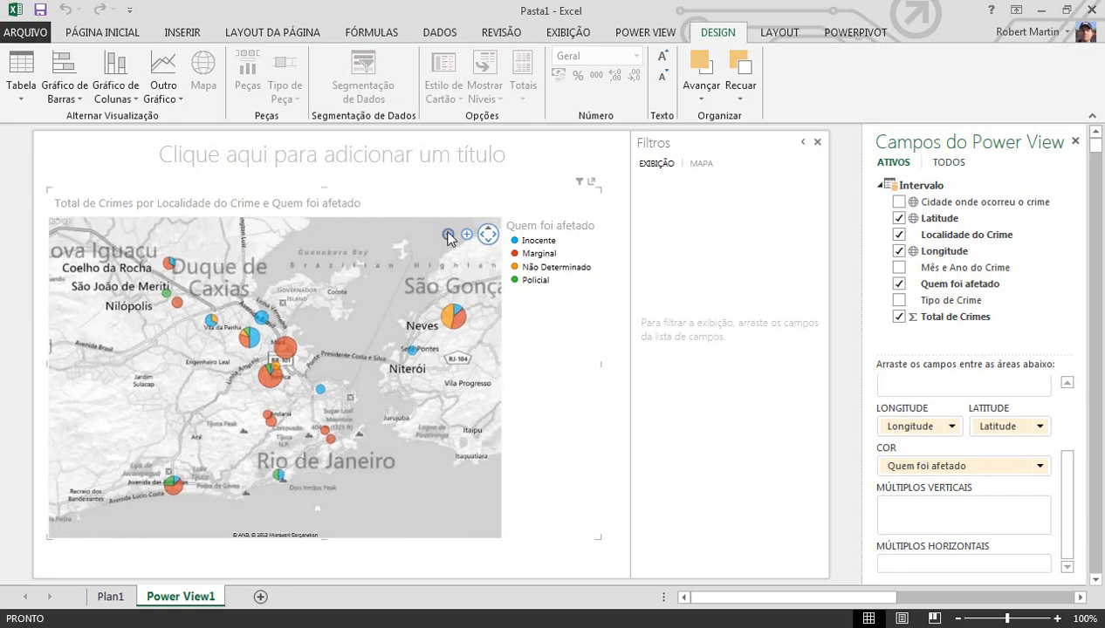
drag(354, 365, 391, 371)
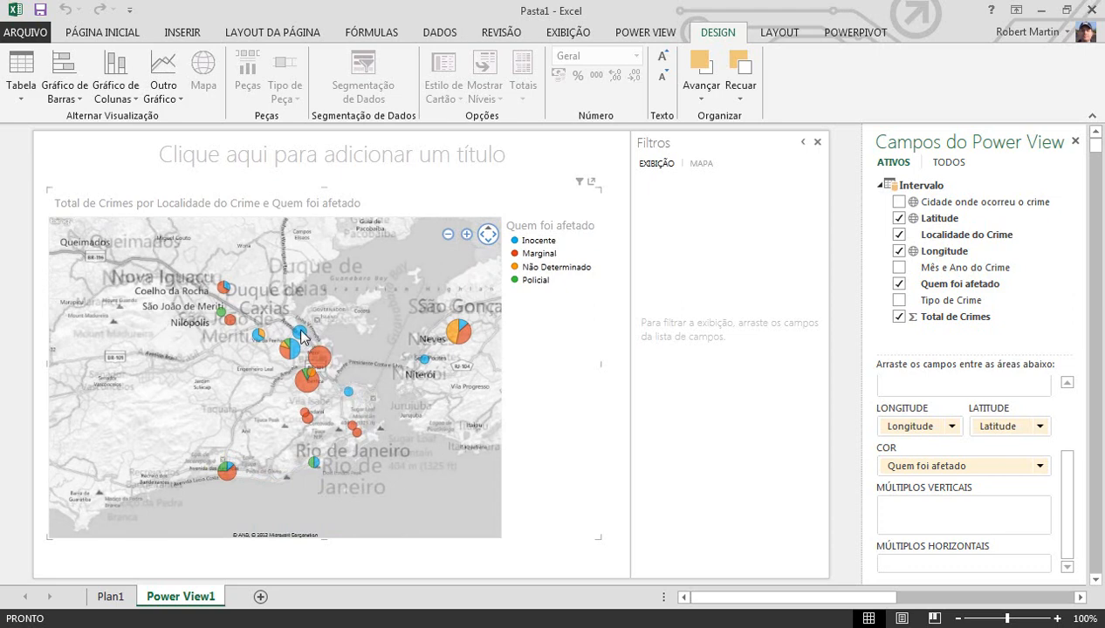
mouse_move(309, 347)
drag(363, 362, 349, 335)
Examine the crime bubbles around Duque de Caxias and São João de Meriti up close, and read the details of the blue Avenida Brasil bubble
click(466, 236)
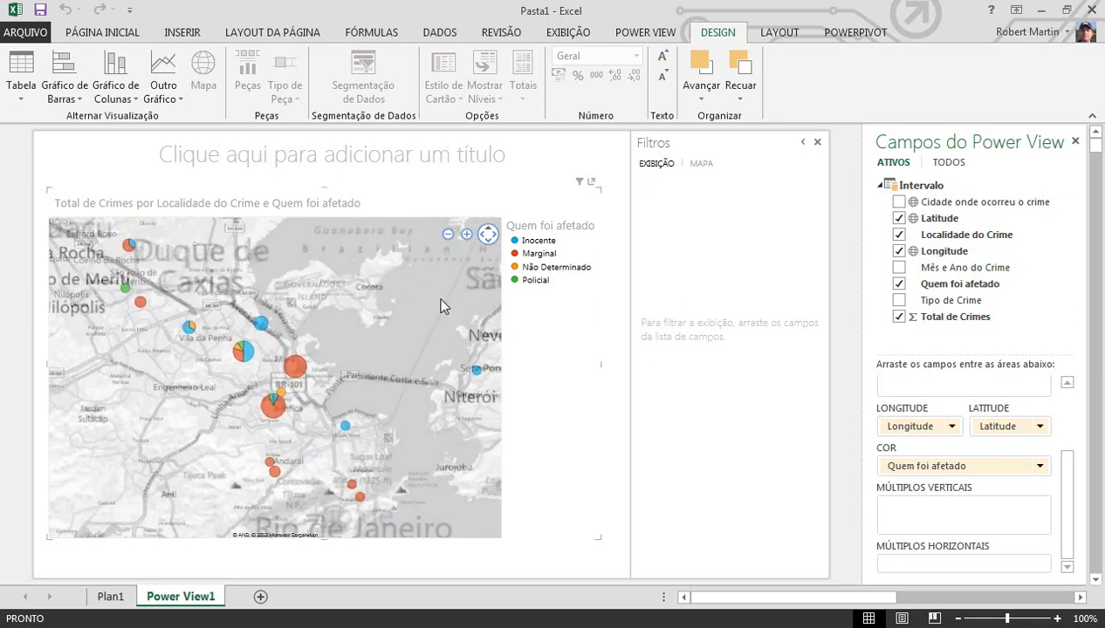
click(466, 234)
drag(393, 313, 377, 410)
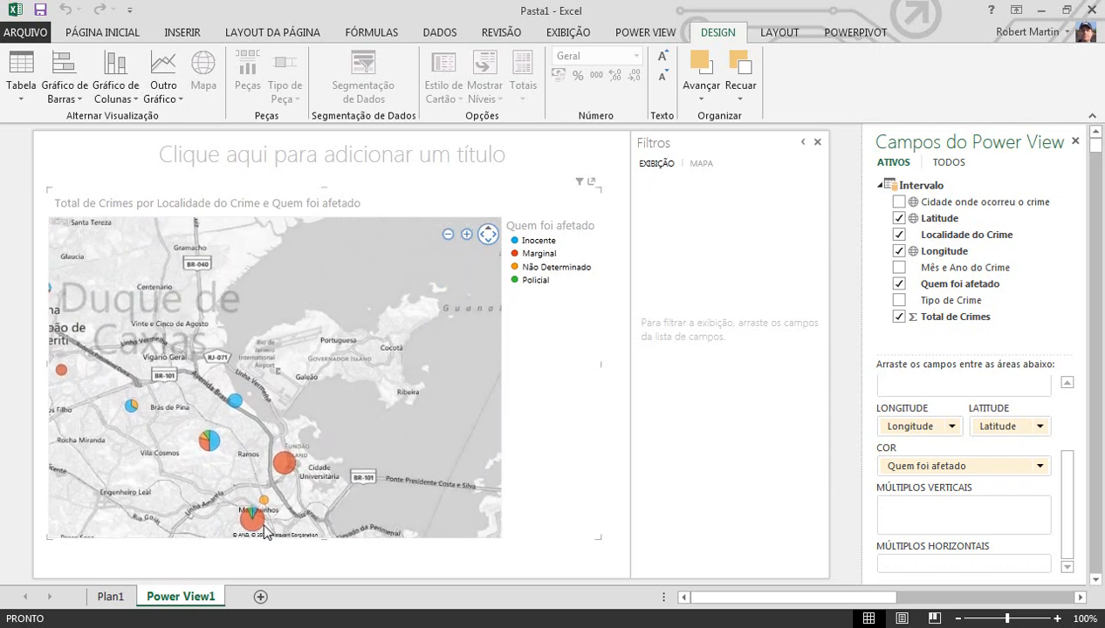
drag(217, 369, 300, 321)
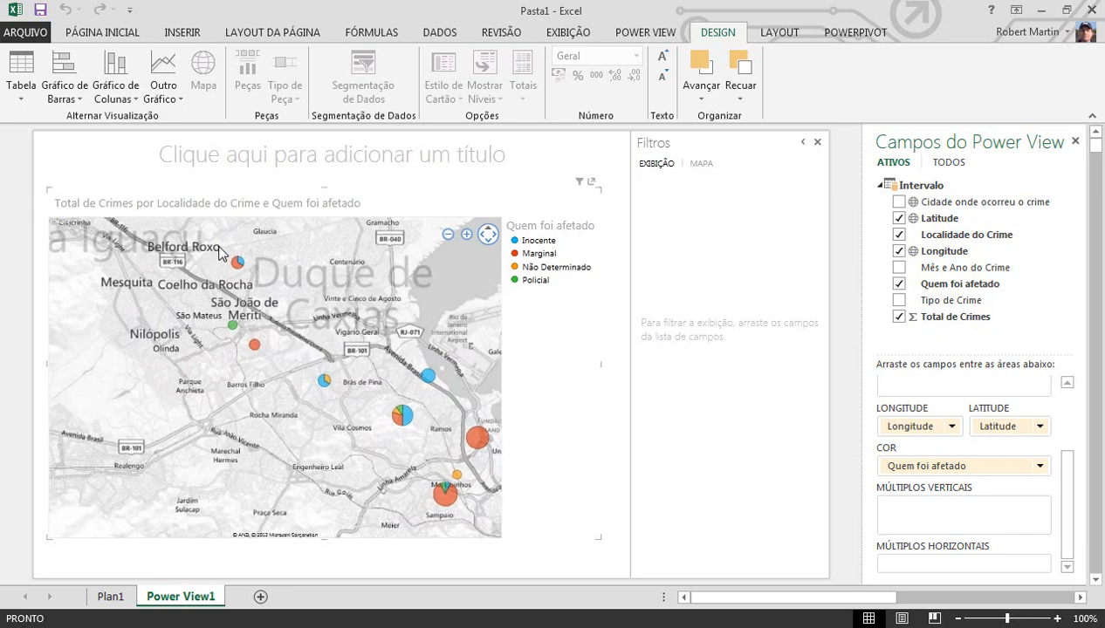
drag(295, 307, 347, 325)
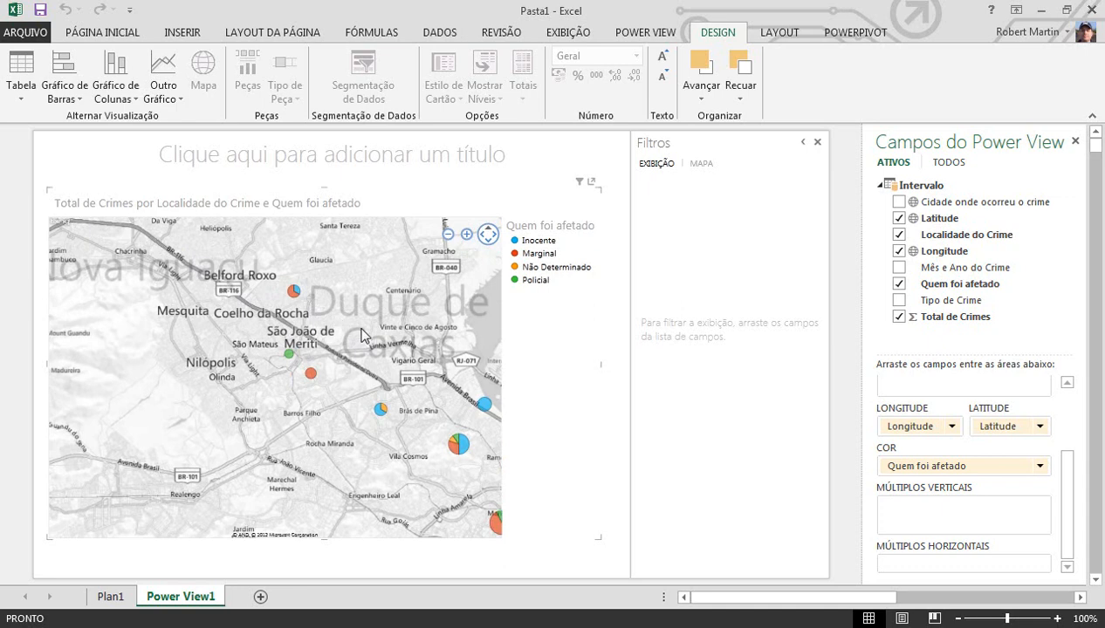
drag(358, 330, 321, 299)
click(447, 235)
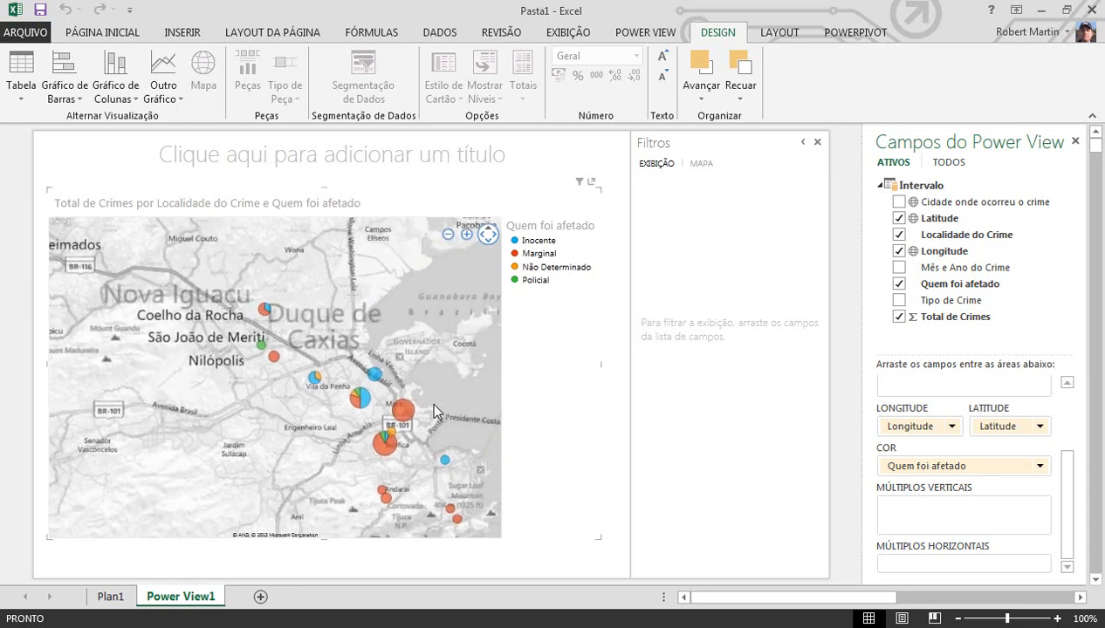
drag(427, 389, 385, 358)
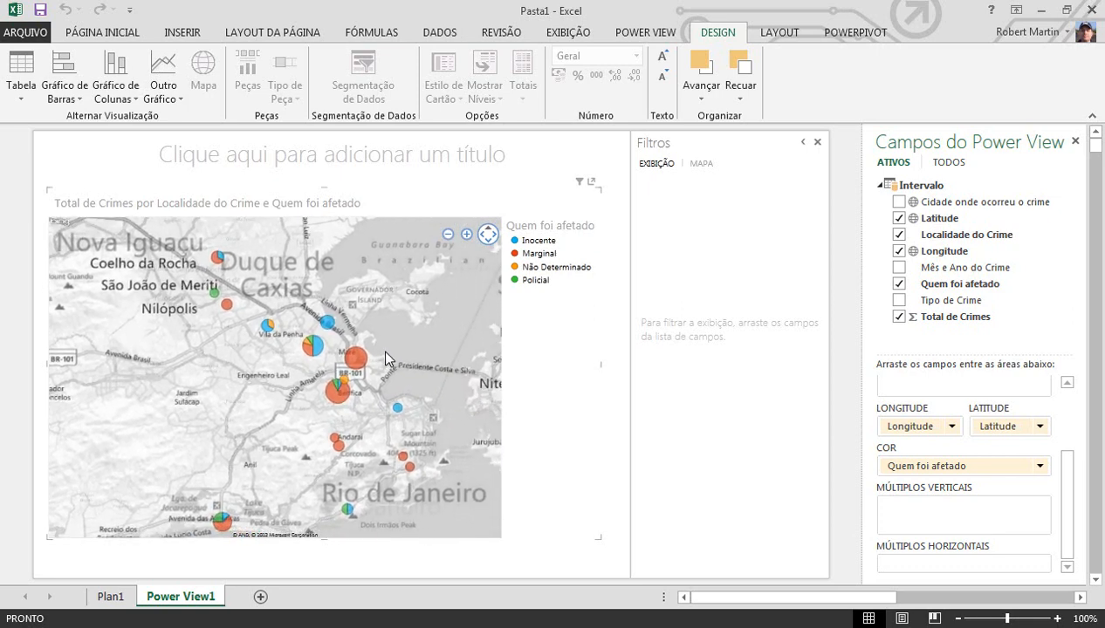
drag(385, 352, 372, 334)
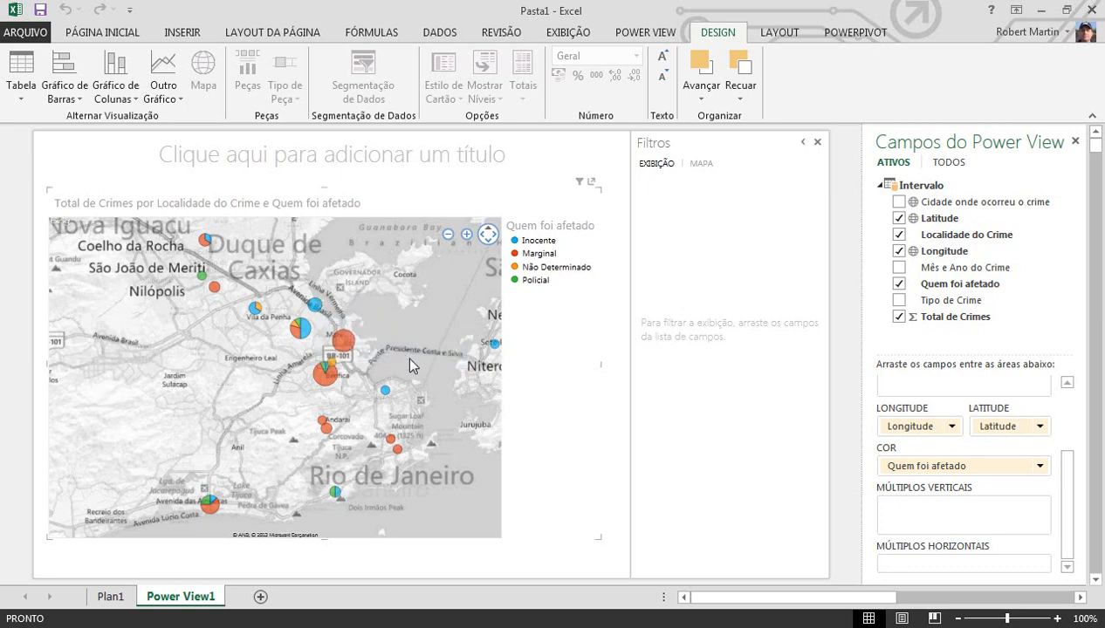
drag(405, 355, 393, 331)
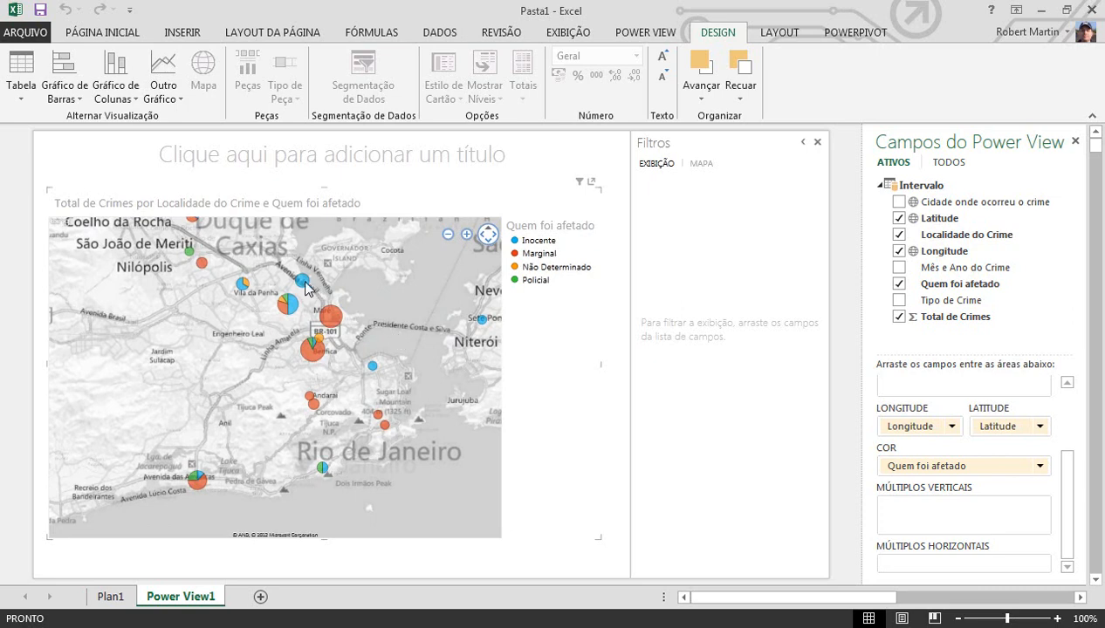
mouse_move(300, 281)
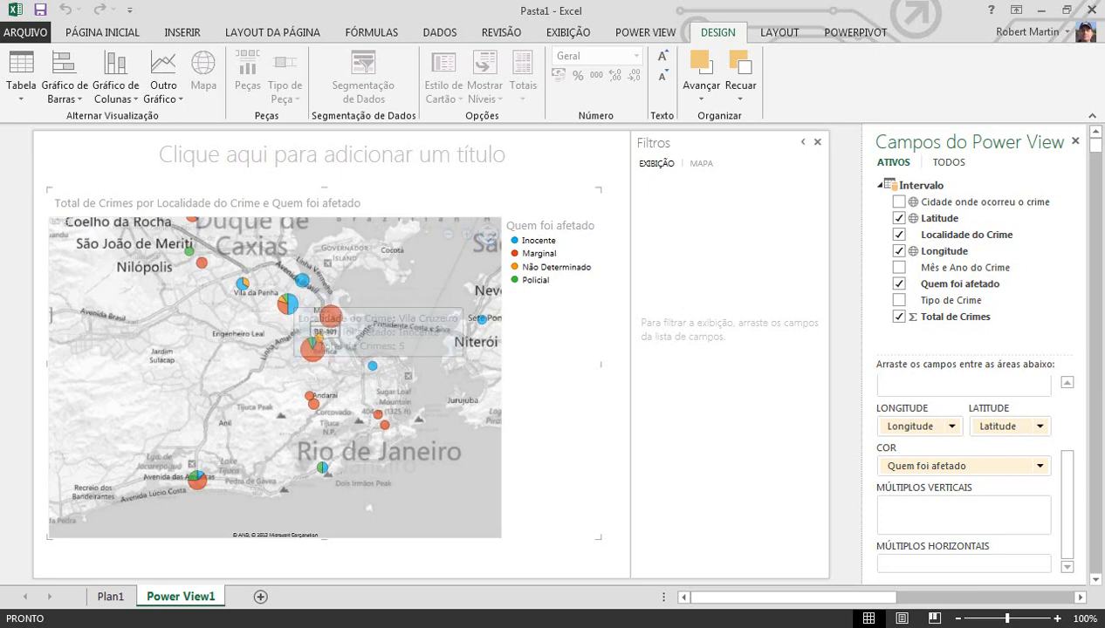
Widen column A on the Plan1 sheet so that each Localidade do Crime name fits on one line
click(111, 596)
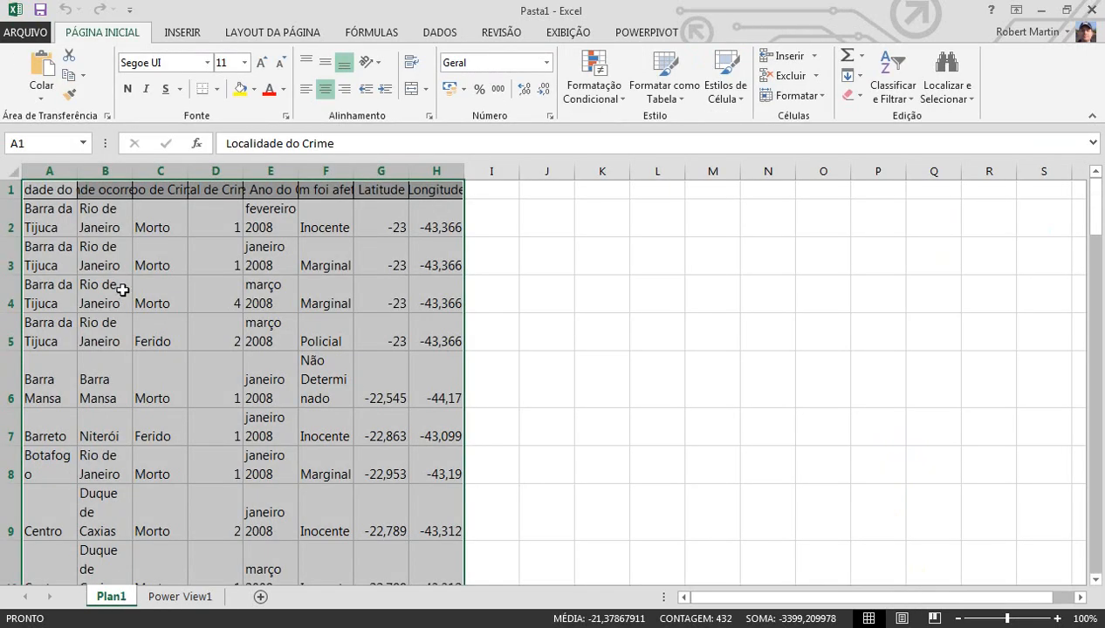
drag(78, 172, 294, 171)
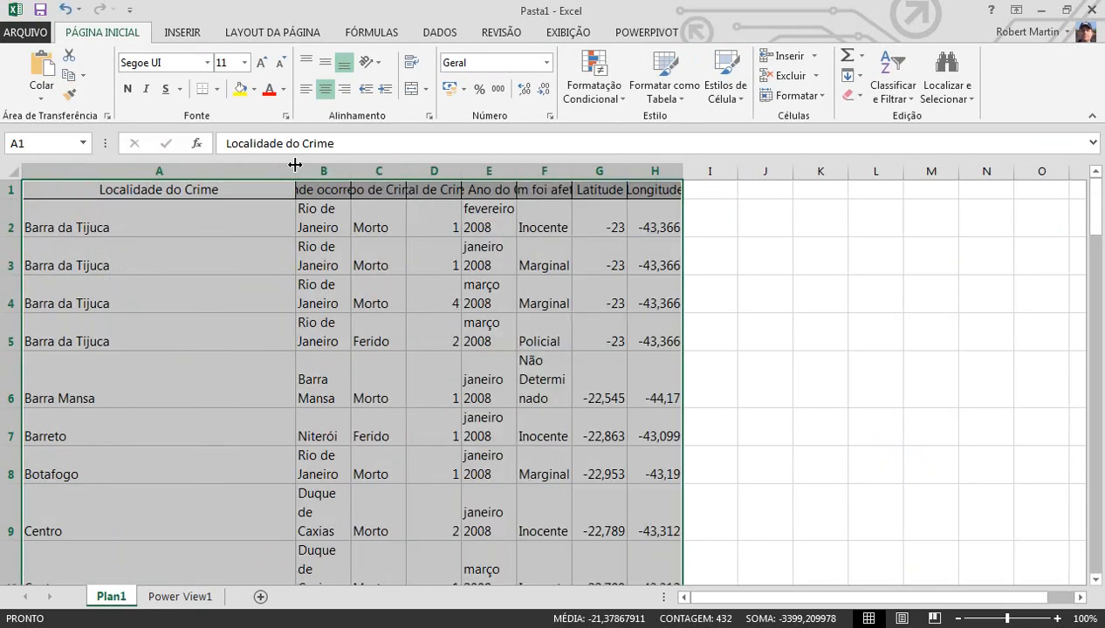
click(157, 476)
Locate the three Centro entries in the Localidade do Crime column and select A9:A11
key(Down)
key(Down)
key(Down)
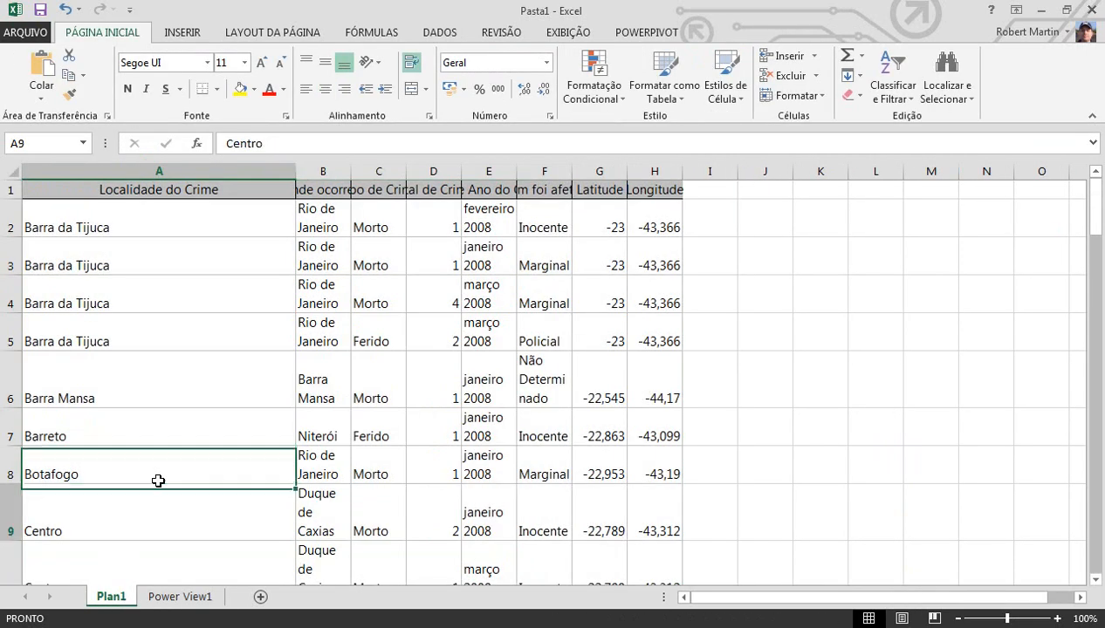
key(Down)
key(Down)
key(Down)
key(Up)
key(Up)
key(Up)
key(Up)
key(Up)
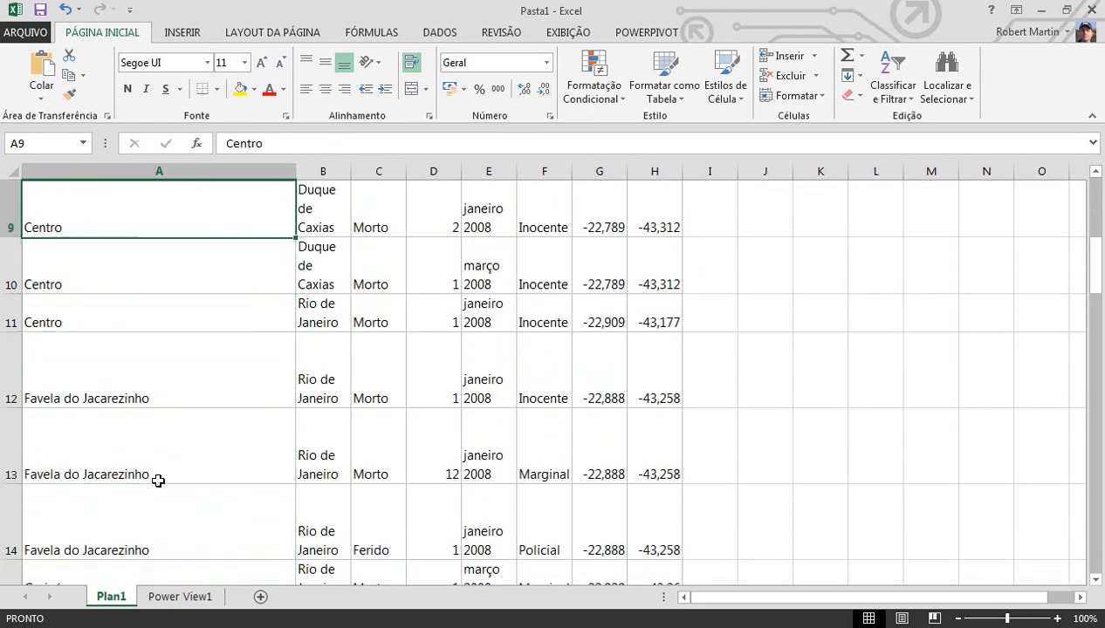
key(shift+Down)
key(shift+Down)
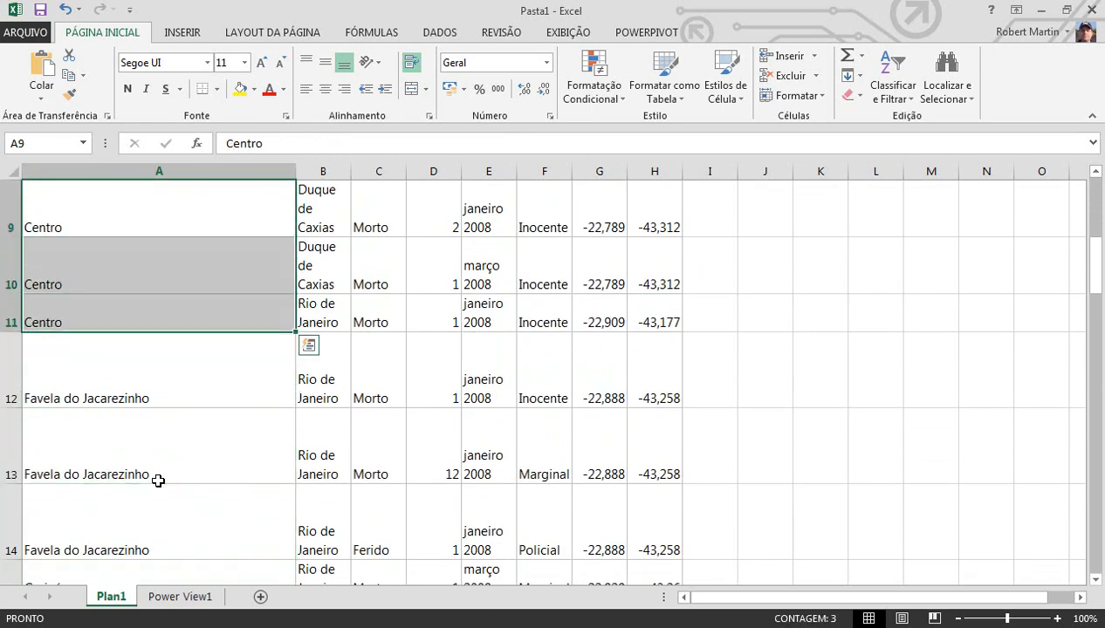
Rename the two Centro entries belonging to Duque de Caxias, A9 and A10, as Centro DC
double_click(203, 231)
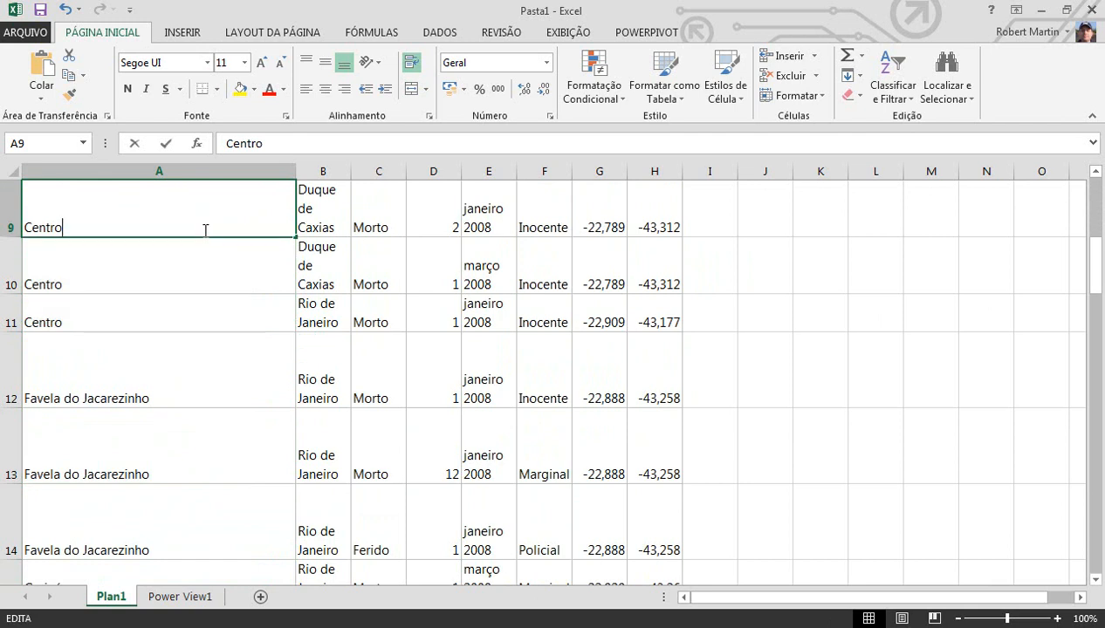
text(DC)
key(Return)
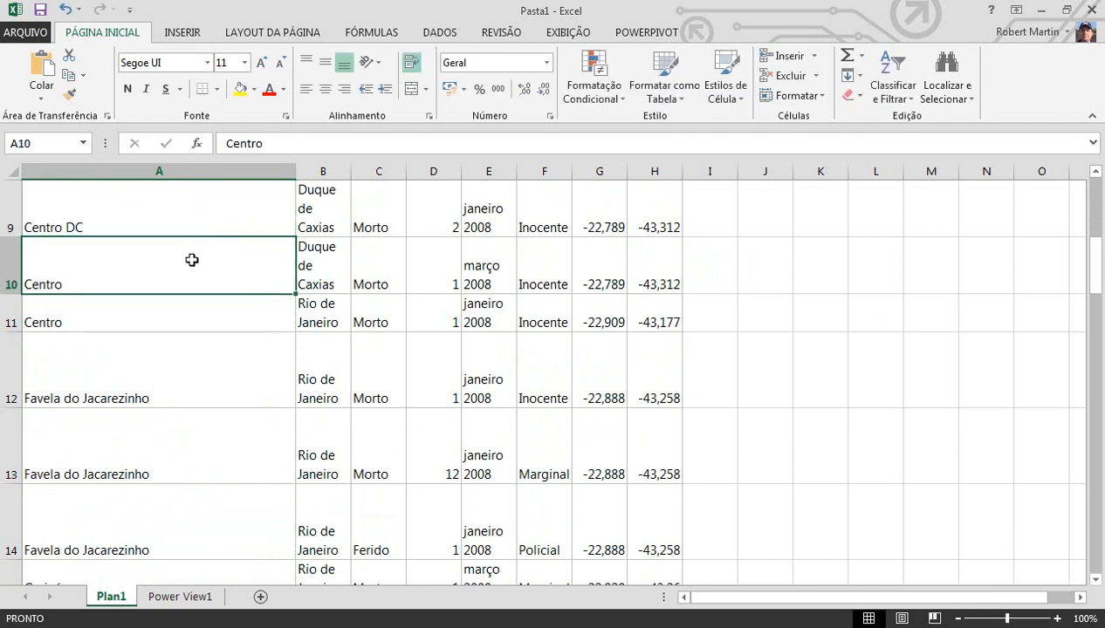
double_click(189, 273)
double_click(188, 273)
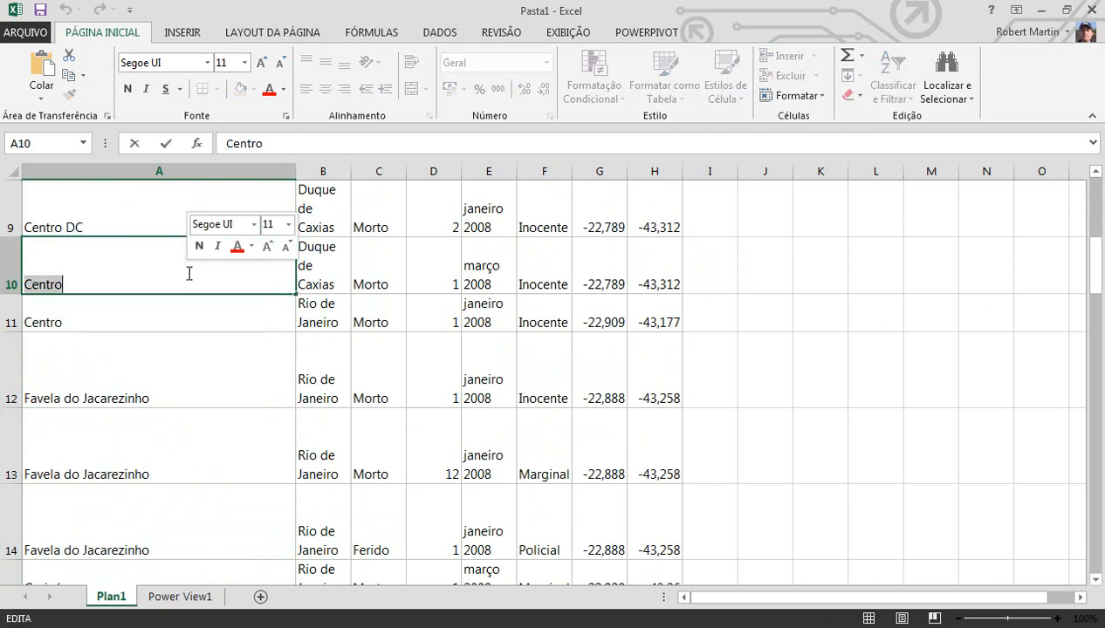
key(Home)
key(End)
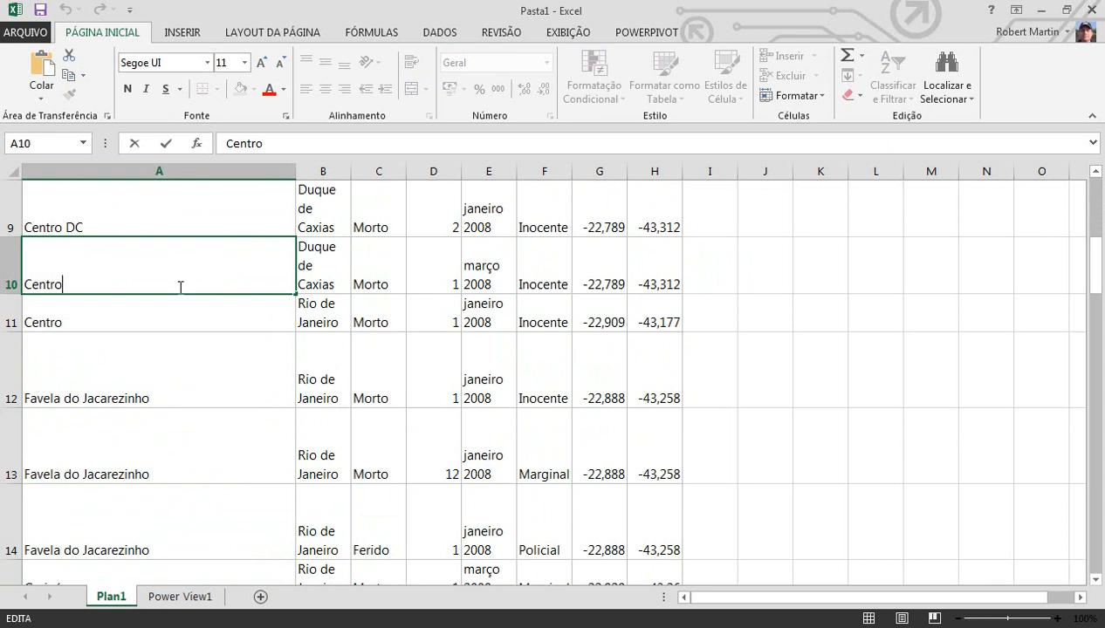
text(DC)
key(Return)
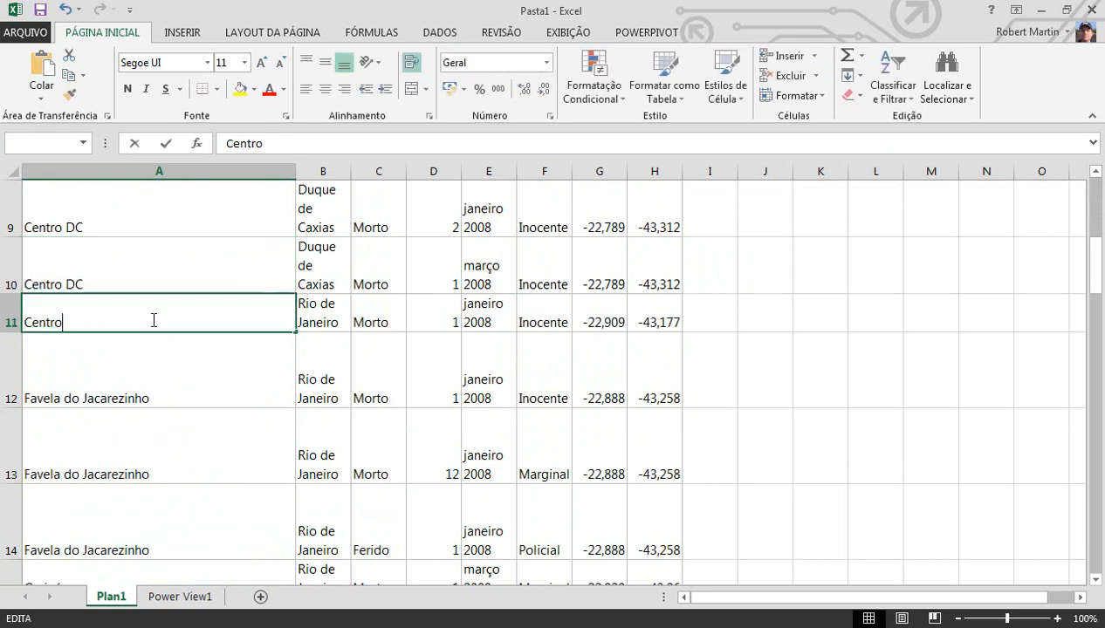
Rename the Centro entry belonging to Rio de Janeiro, A11, as Centro RJ
double_click(152, 319)
text(RJ)
key(Return)
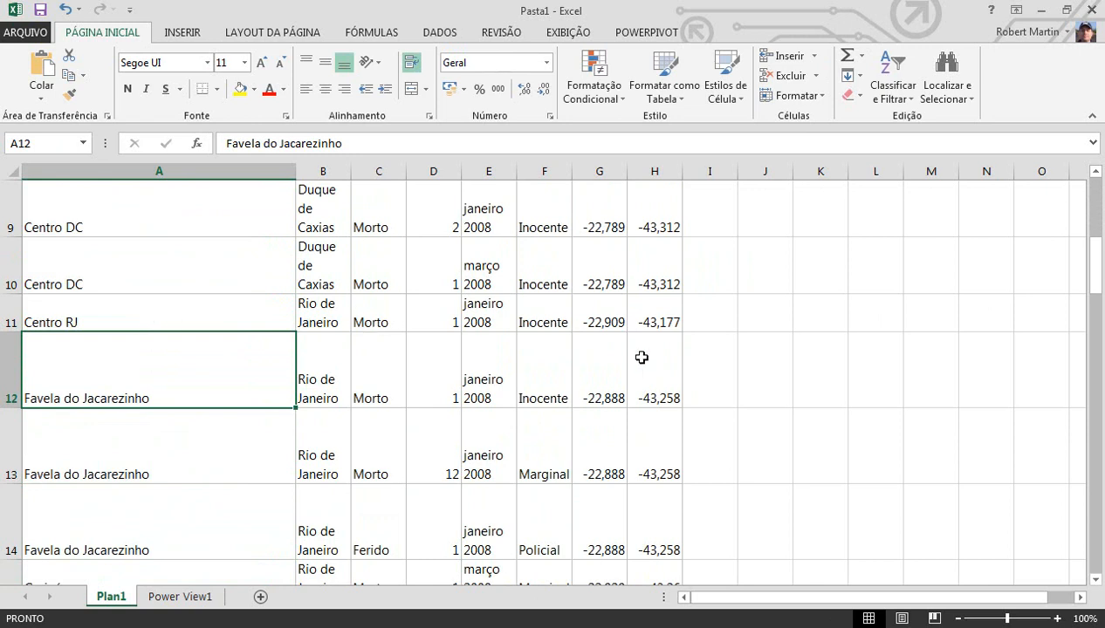
Select the latitudes of the Centro DC and Centro RJ rows, G9:G11, to compare them
click(1097, 174)
click(1097, 173)
click(1097, 174)
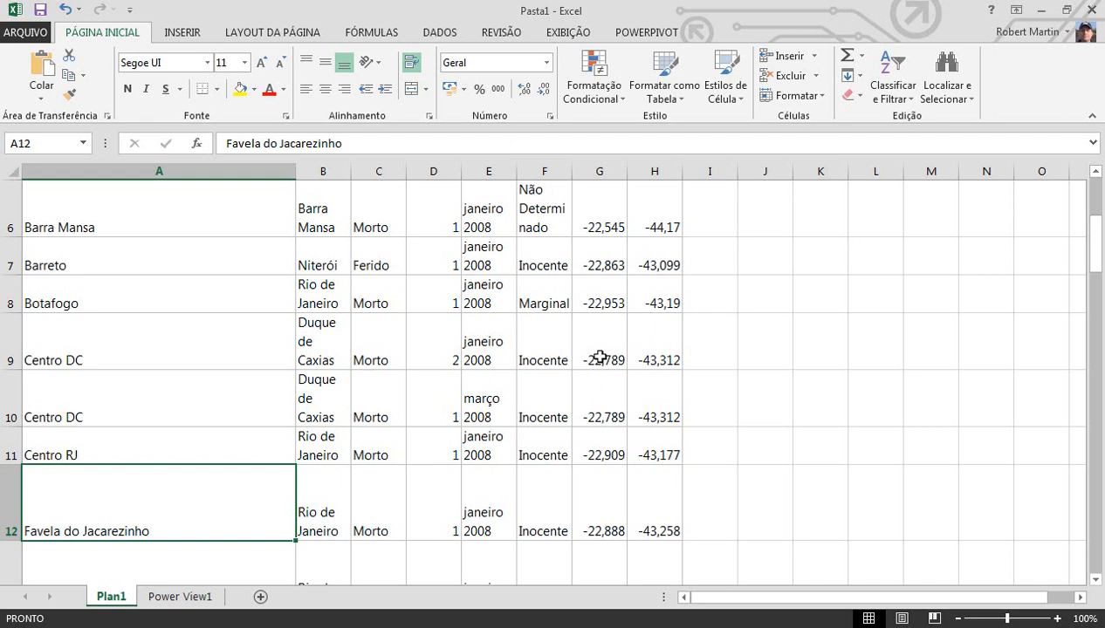
drag(600, 360, 599, 446)
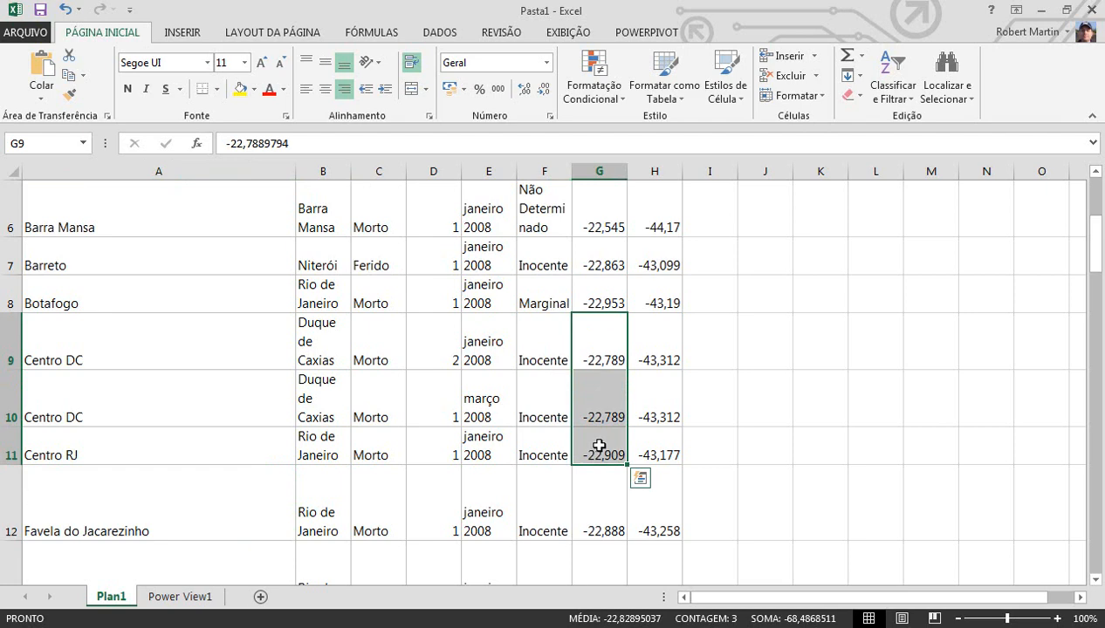
Refresh the Power View1 sheet so the map uses the renamed locations
click(183, 602)
right_click(211, 407)
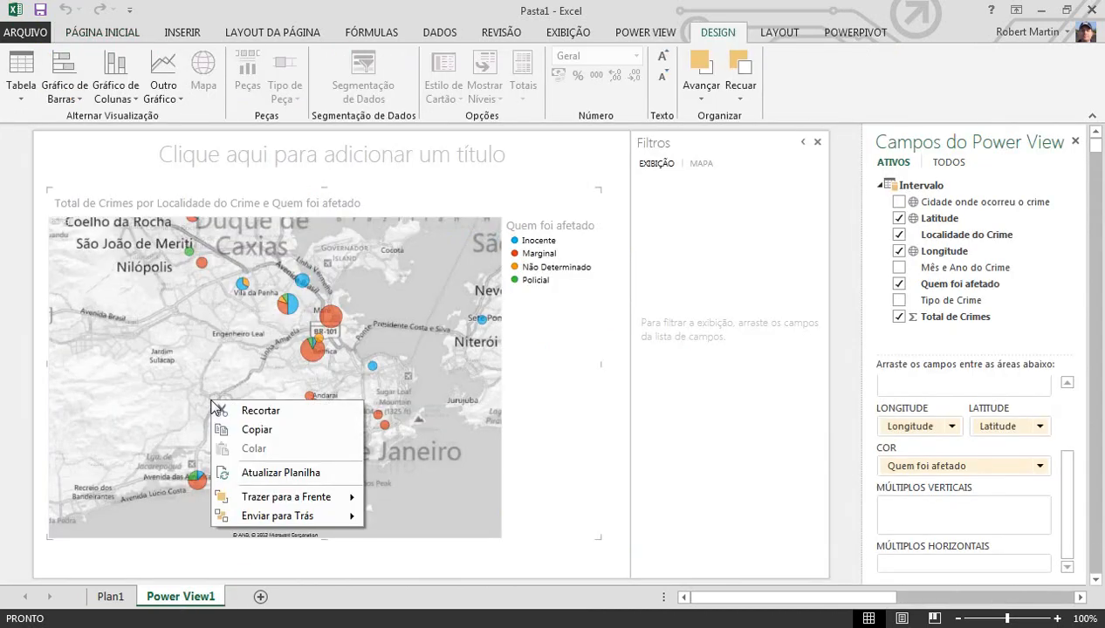
click(266, 471)
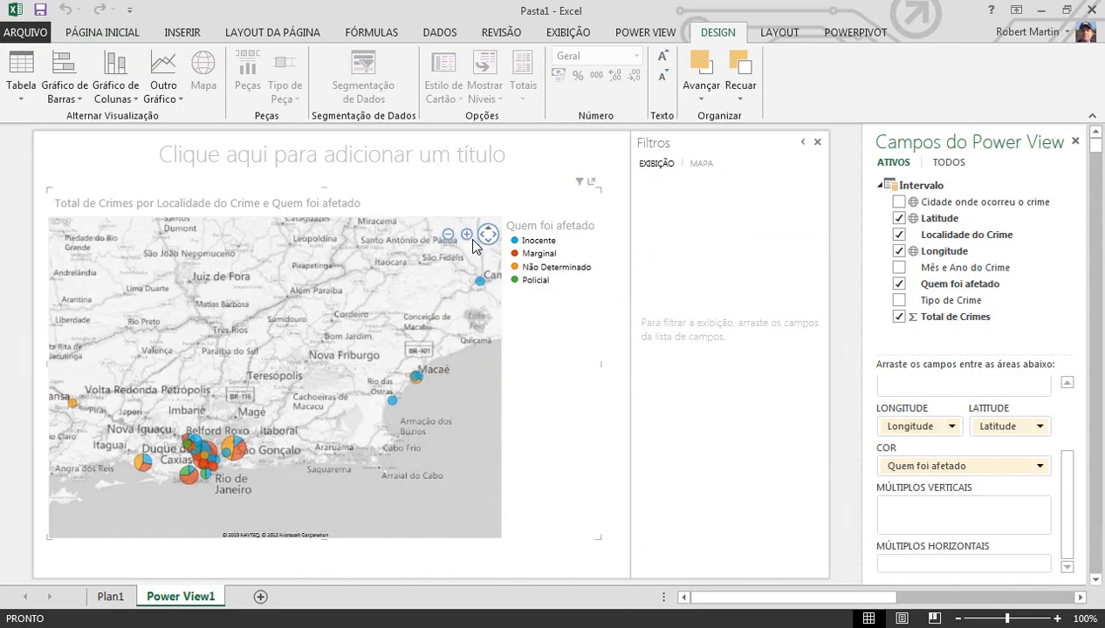
Examine the crime map around central Rio de Janeiro and read the details of the Inocente point east of Cidade Nova
click(465, 234)
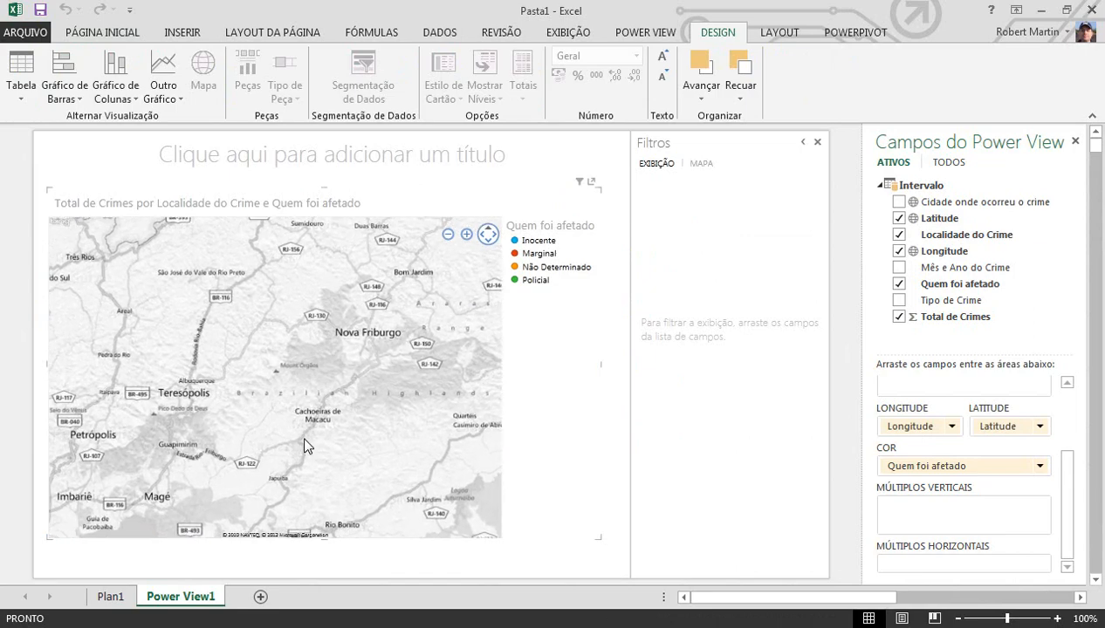
drag(305, 441, 405, 365)
drag(344, 469, 419, 328)
drag(328, 490, 387, 409)
click(467, 234)
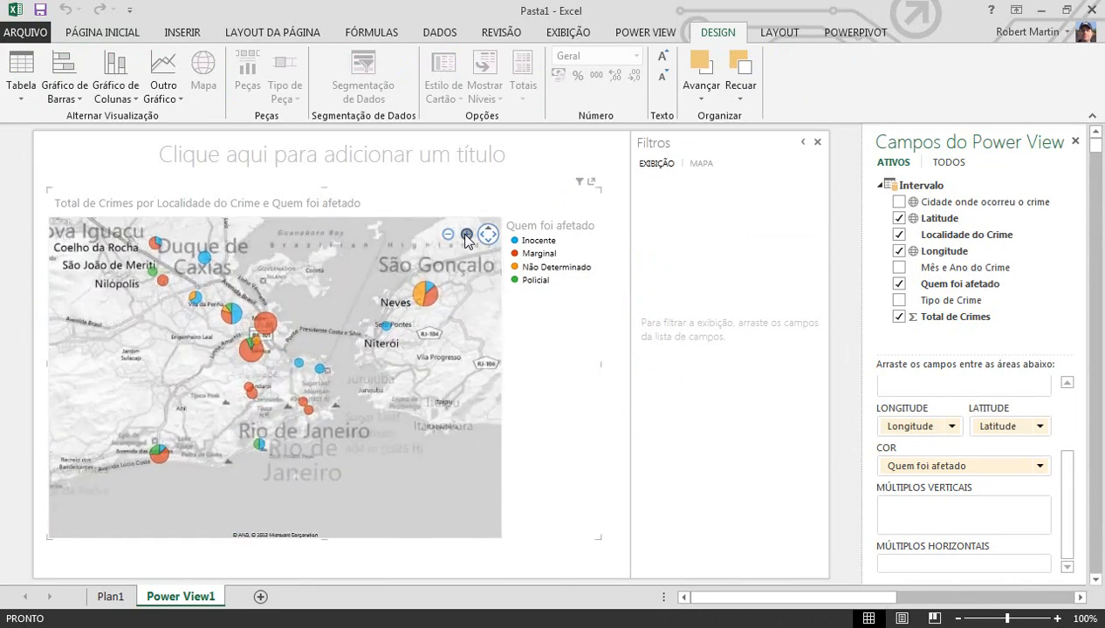
click(467, 236)
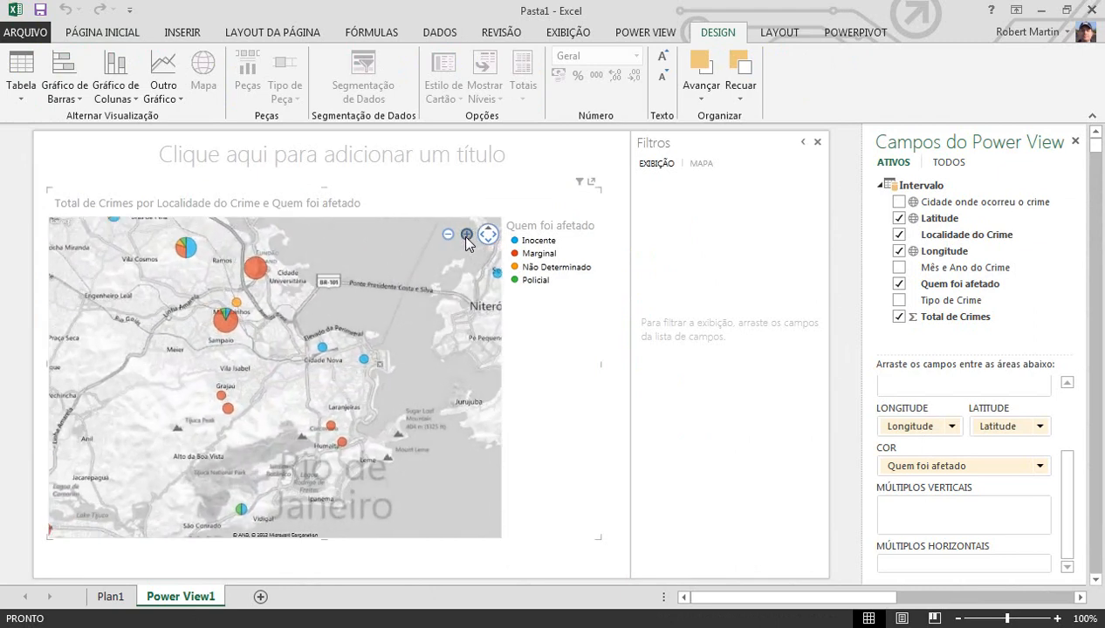
drag(412, 287, 373, 392)
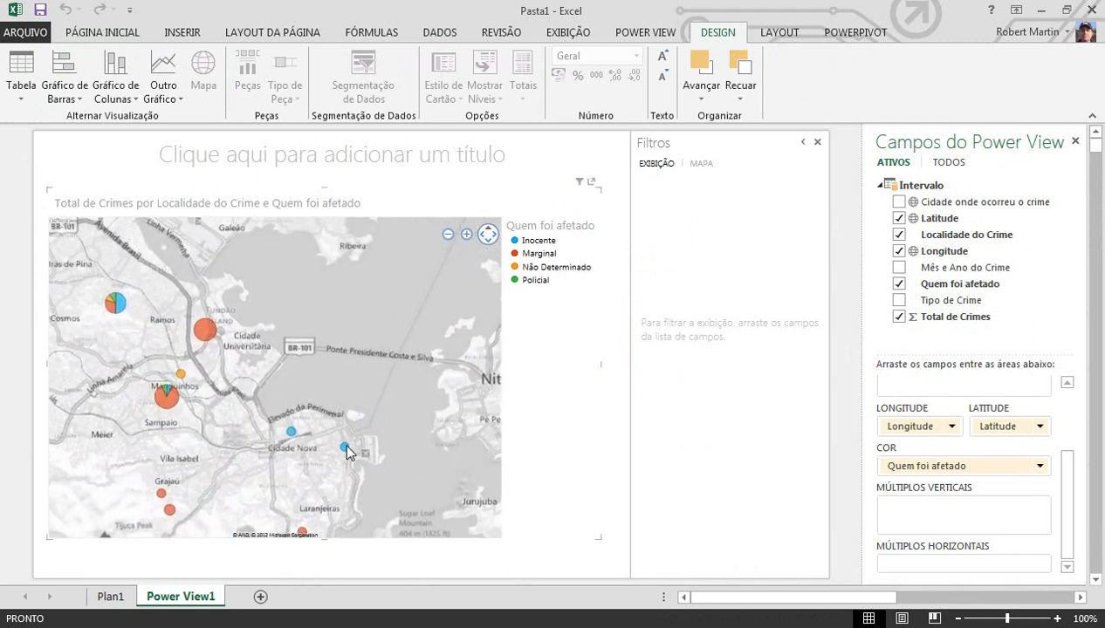
mouse_move(346, 449)
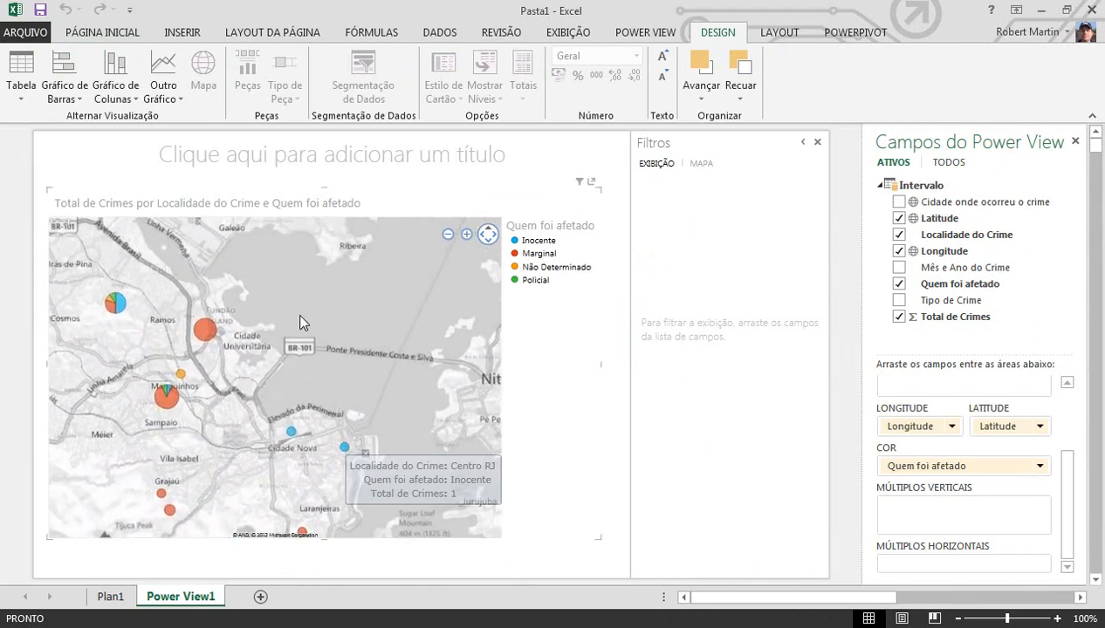
Inspect the Inocente point at Duque de Caxias and compare its location with the surrounding crime points
drag(301, 298, 407, 444)
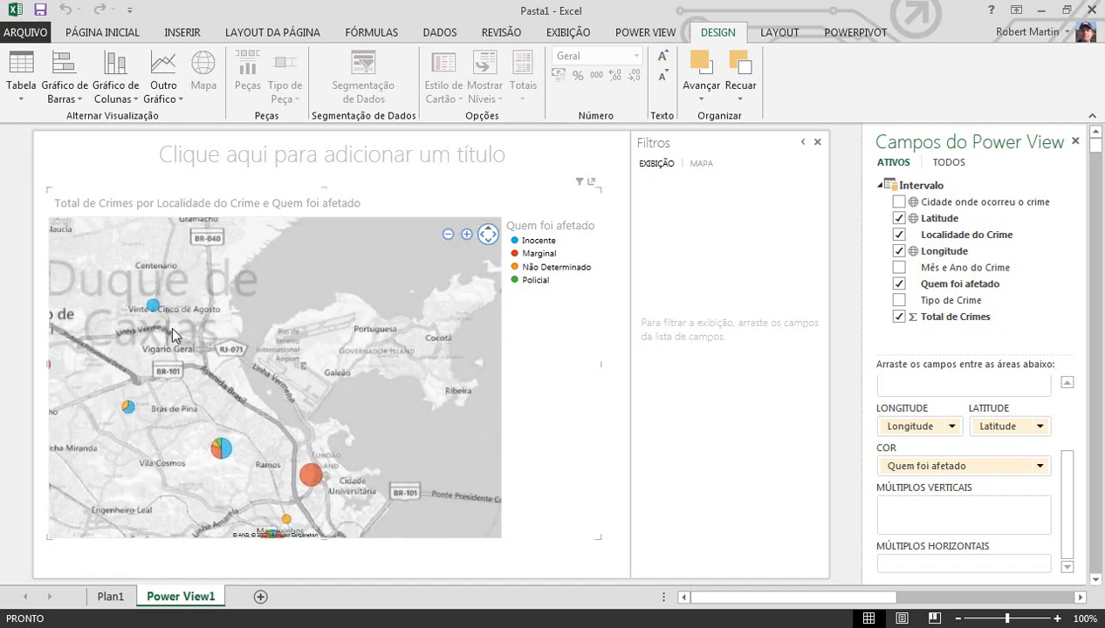
mouse_move(156, 309)
click(448, 235)
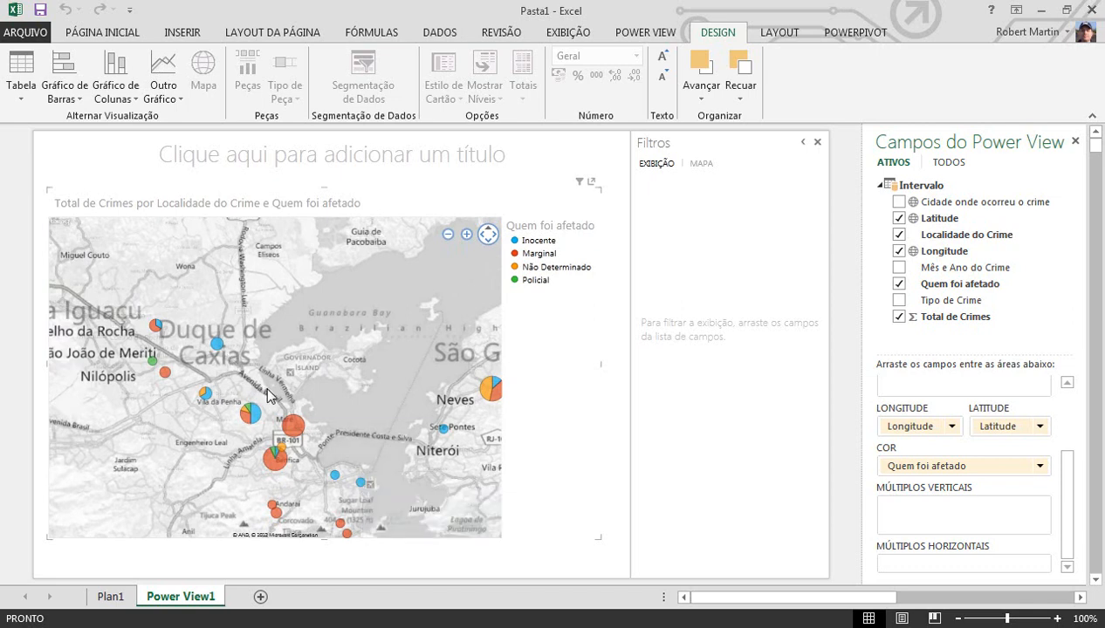
mouse_move(218, 345)
drag(315, 314, 367, 291)
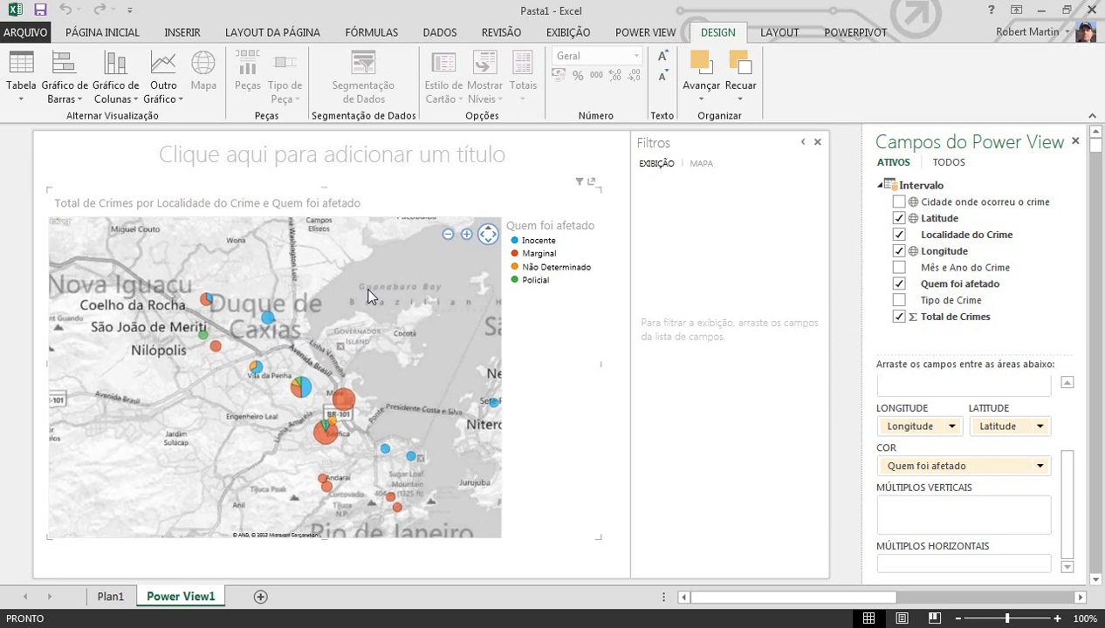
drag(369, 289, 337, 304)
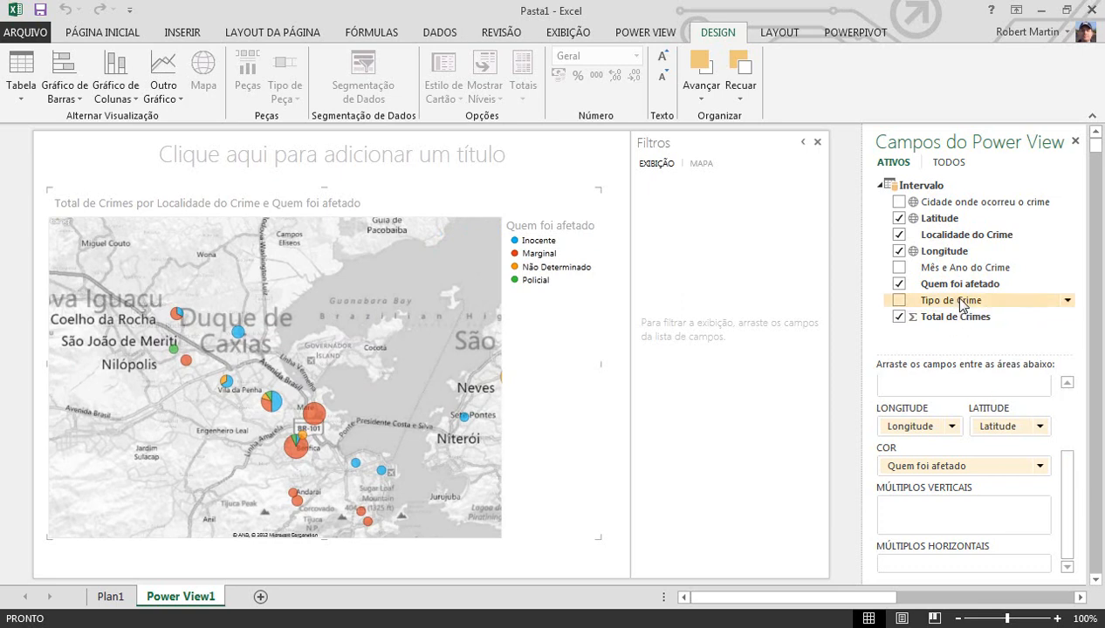
Split the map into vertical multiples by Tipo de Crime and focus the Morto map on the Rio de Janeiro and Duque de Caxias area
drag(962, 303, 939, 509)
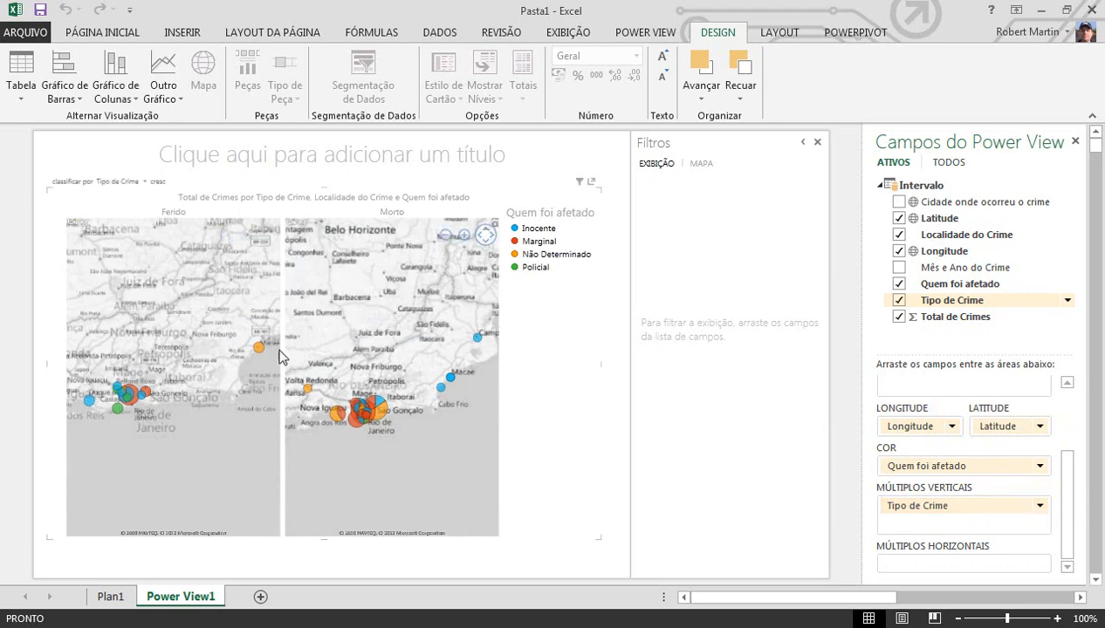
click(463, 236)
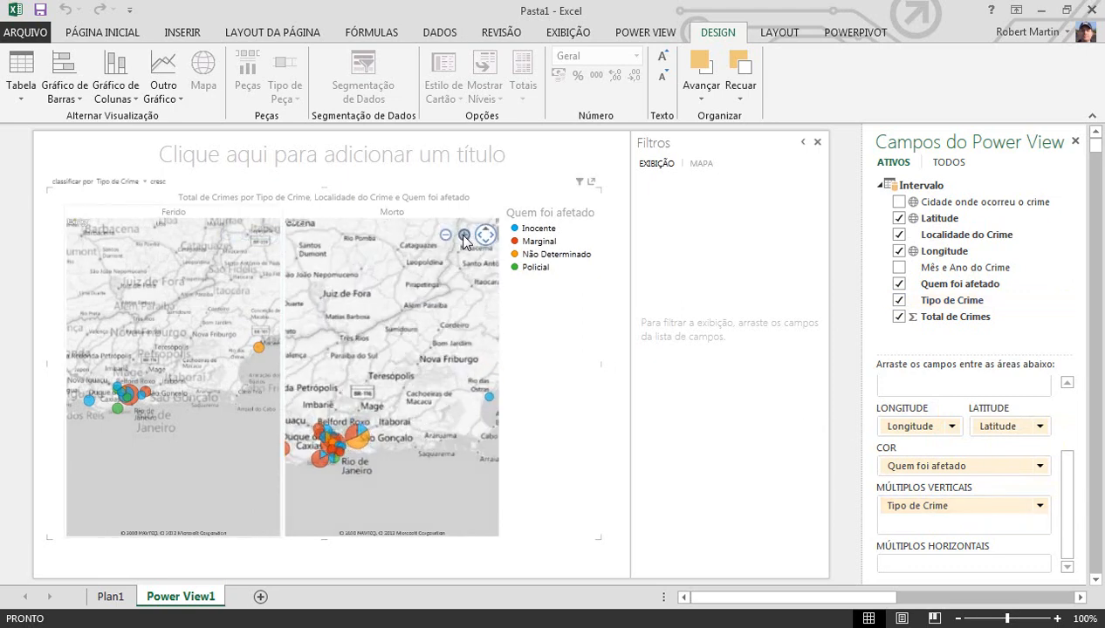
drag(370, 375, 423, 360)
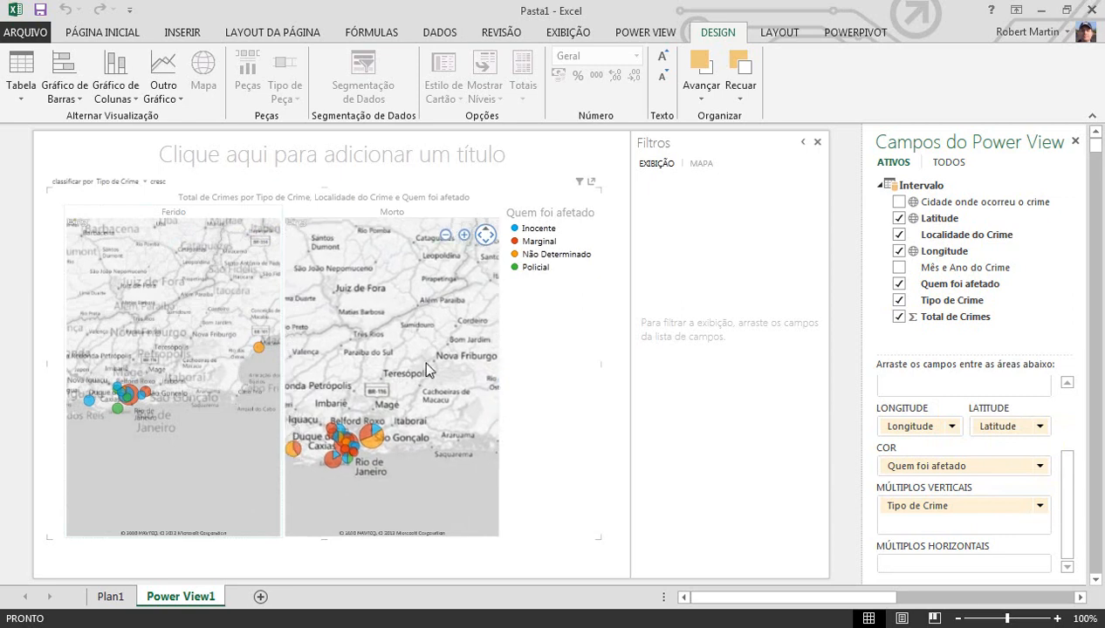
click(464, 237)
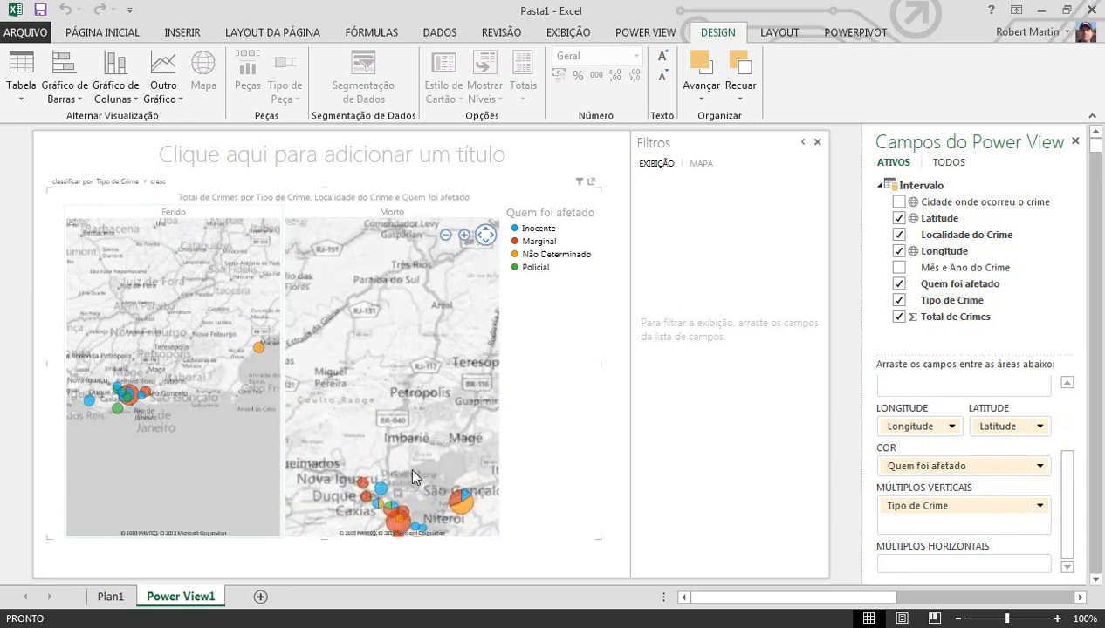
drag(411, 469, 430, 337)
click(464, 236)
click(464, 236)
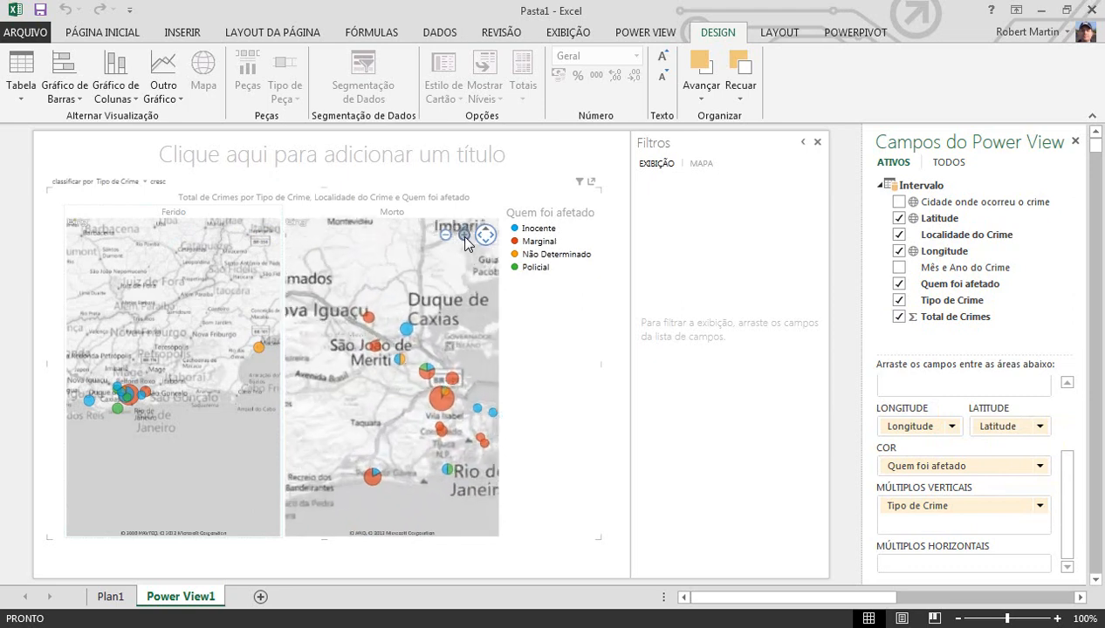
drag(468, 321, 426, 333)
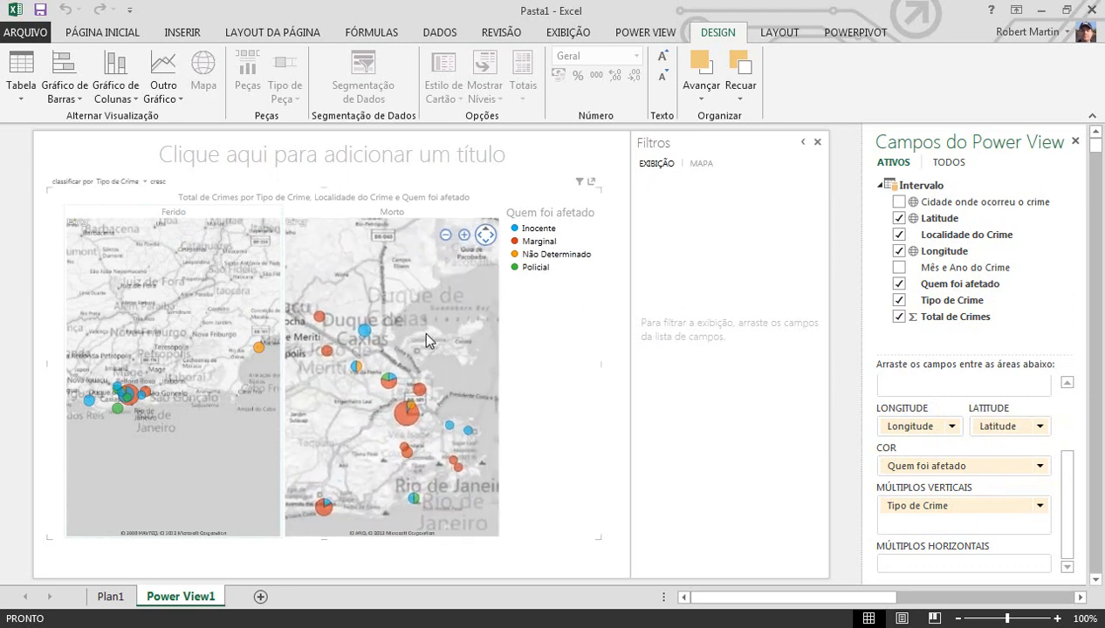
Focus the Ferido map on the same Rio de Janeiro and Duque de Caxias area as the Morto map
click(246, 236)
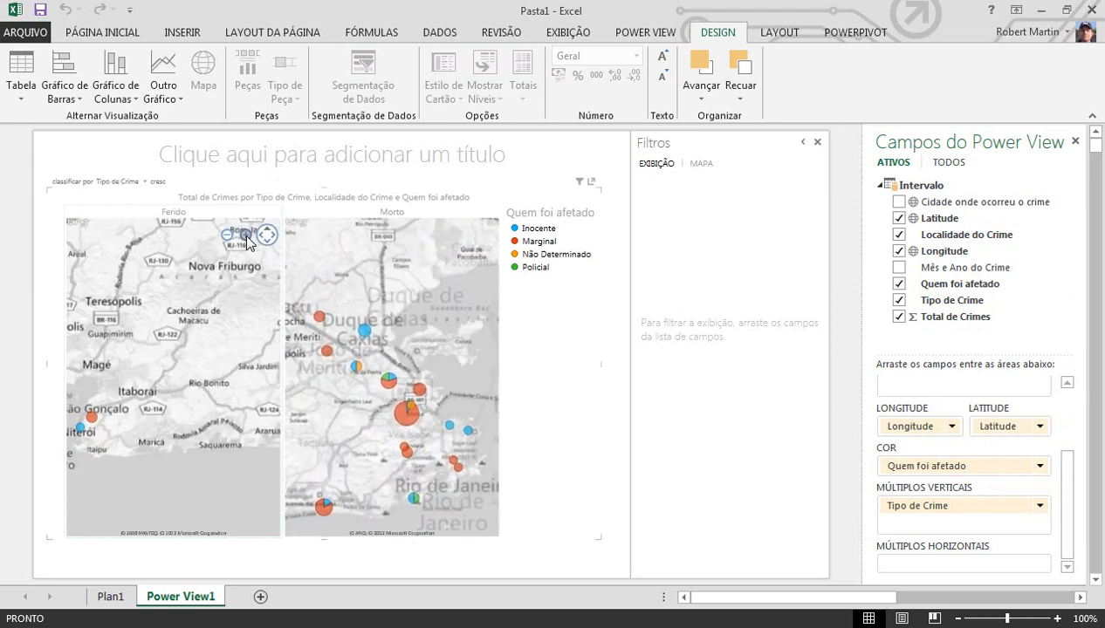
drag(140, 438, 226, 445)
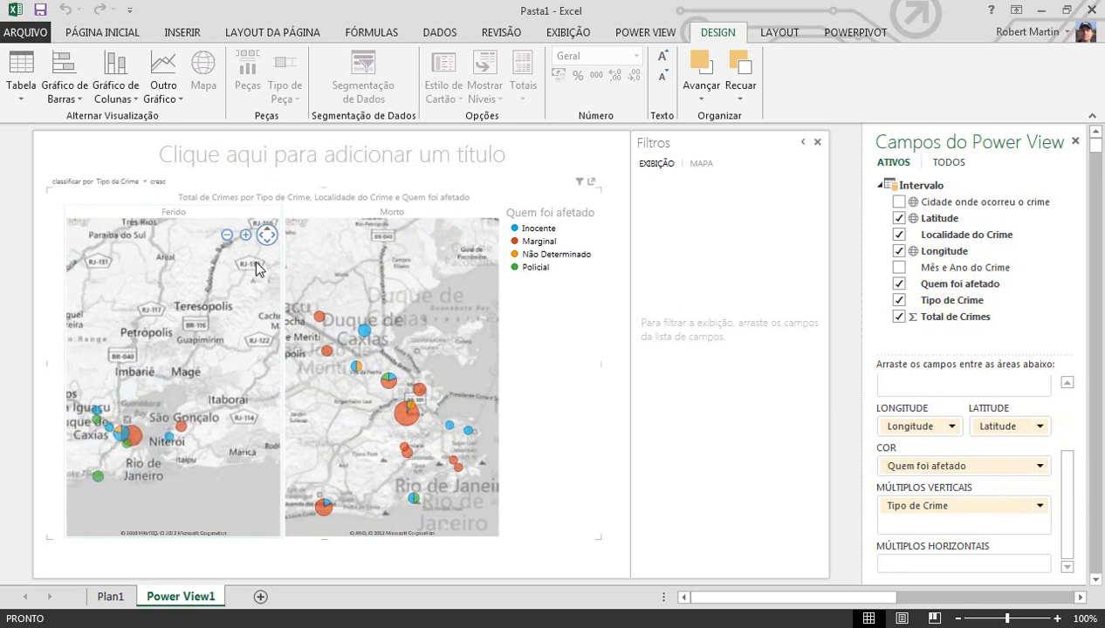
click(247, 237)
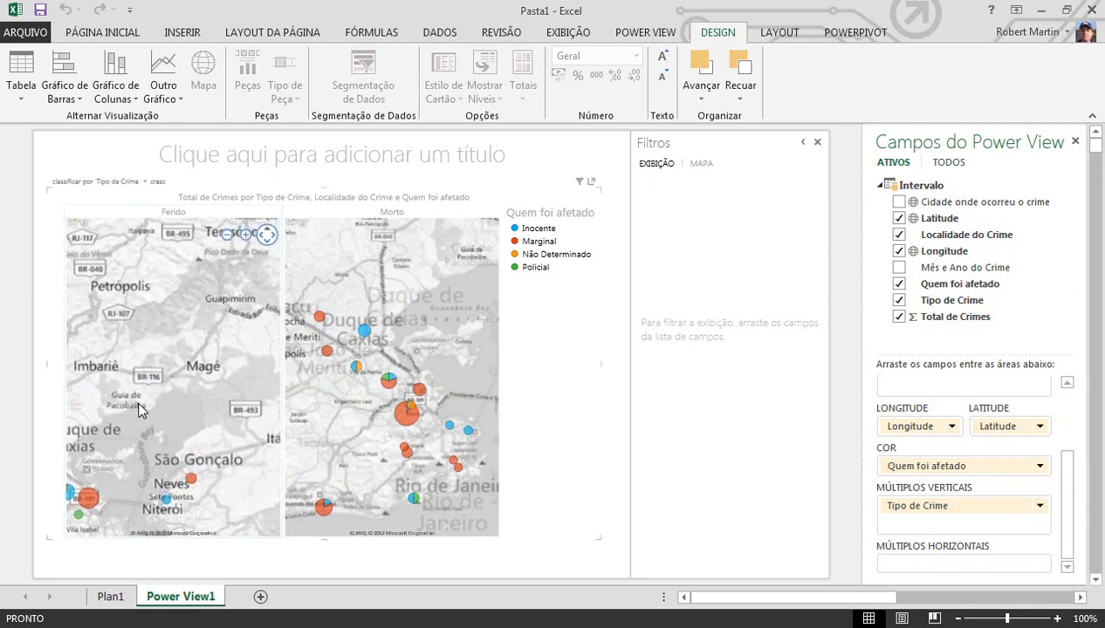
drag(138, 400, 235, 370)
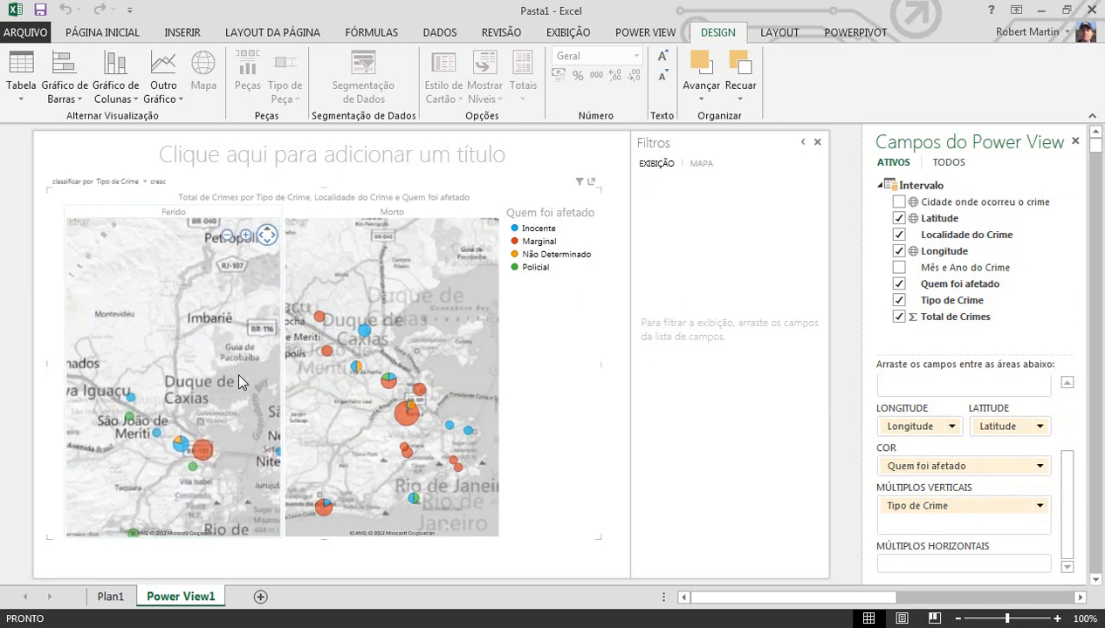
click(246, 236)
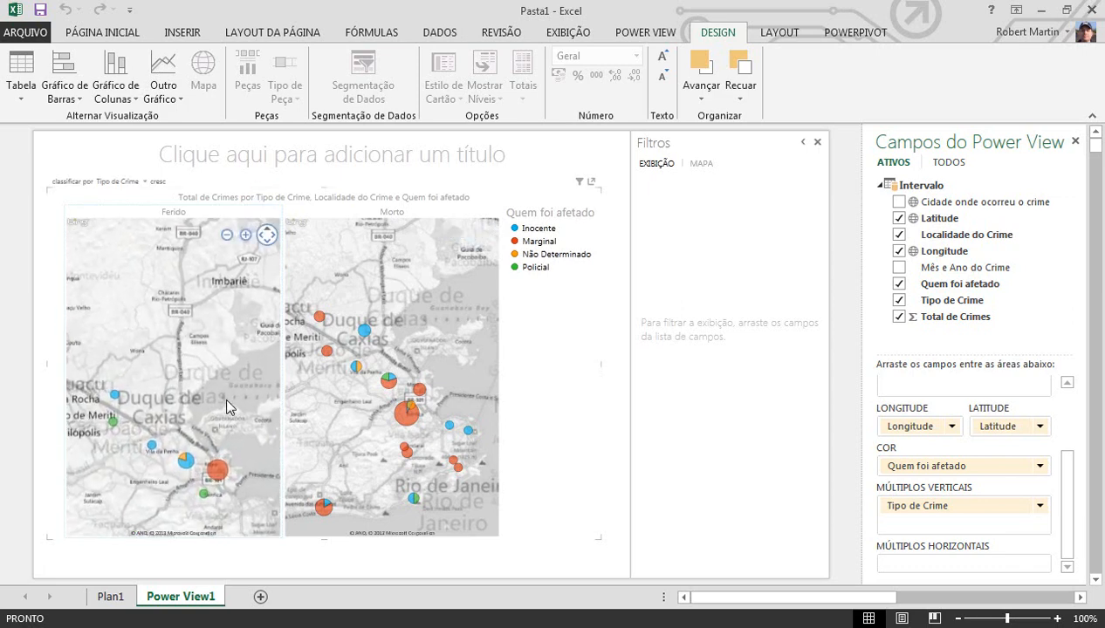
drag(224, 400, 245, 372)
Examine the Morto map more closely, reading the details of the Duque de Caxias point and the points around central Rio
click(464, 235)
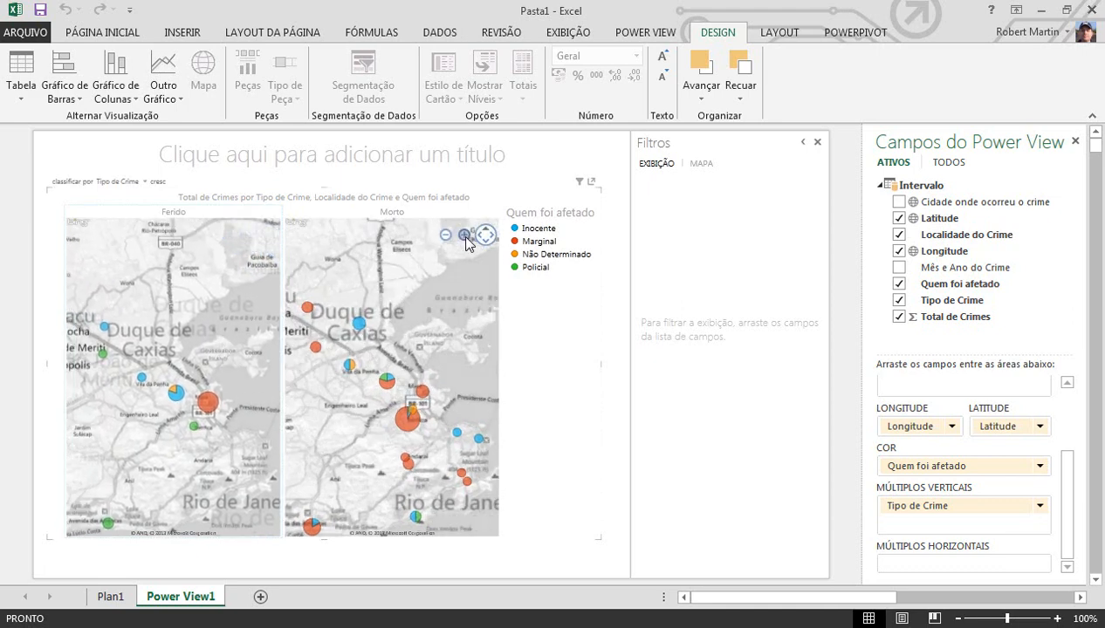
drag(438, 350, 441, 327)
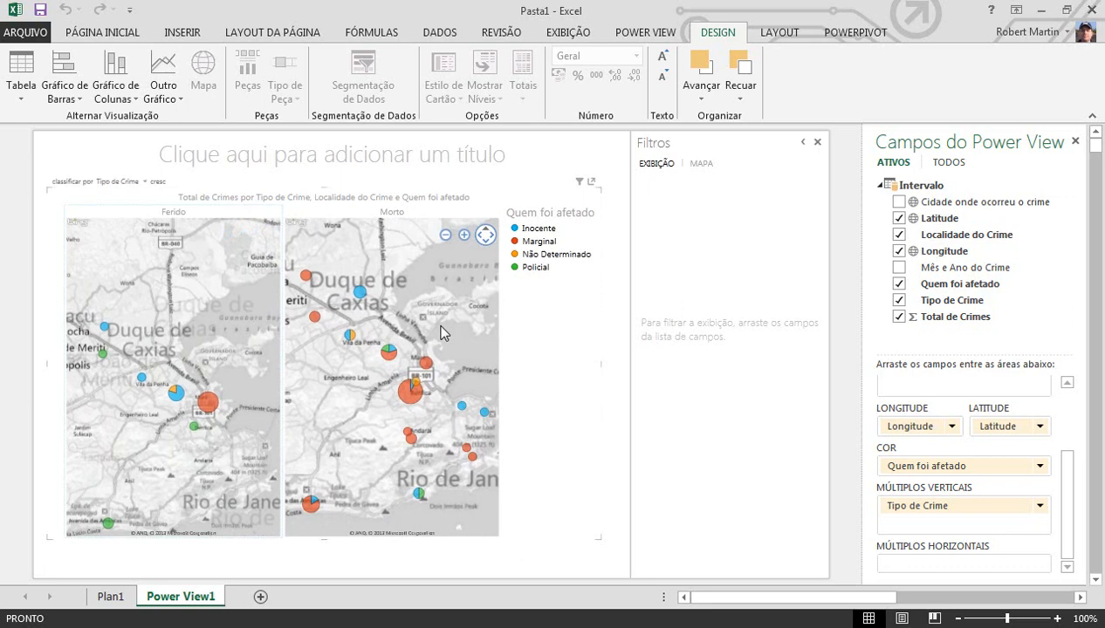
mouse_move(361, 293)
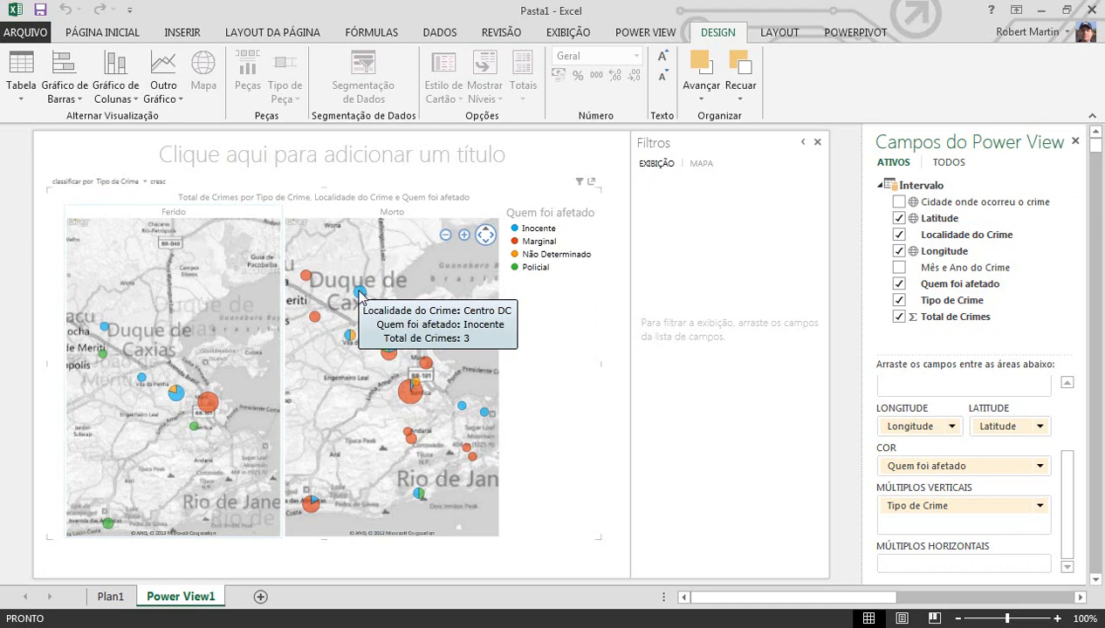
mouse_move(484, 413)
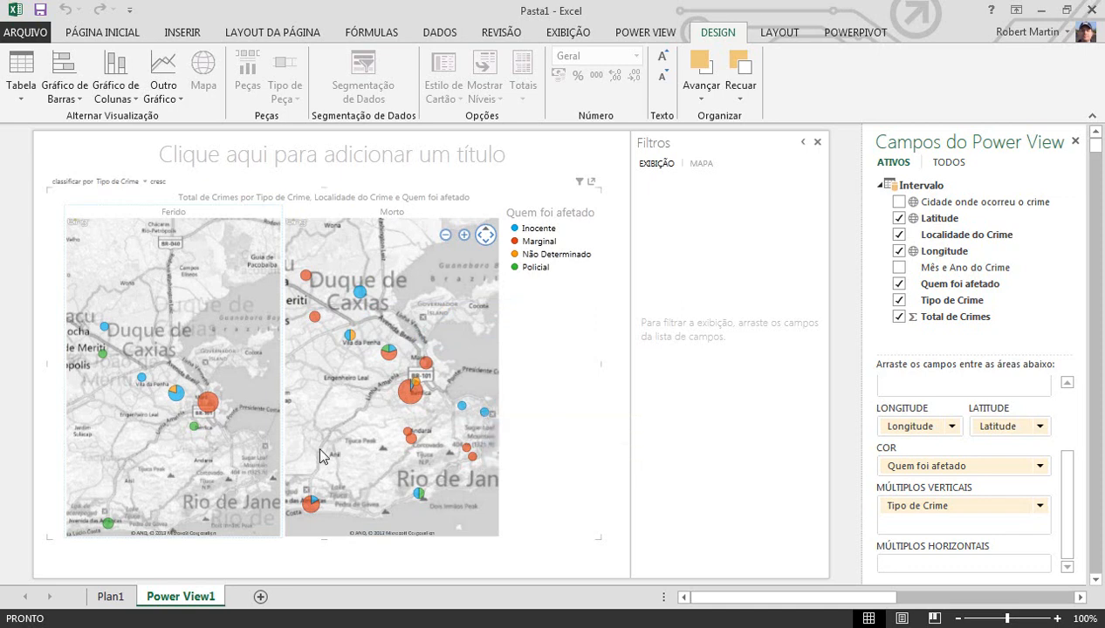
mouse_move(406, 393)
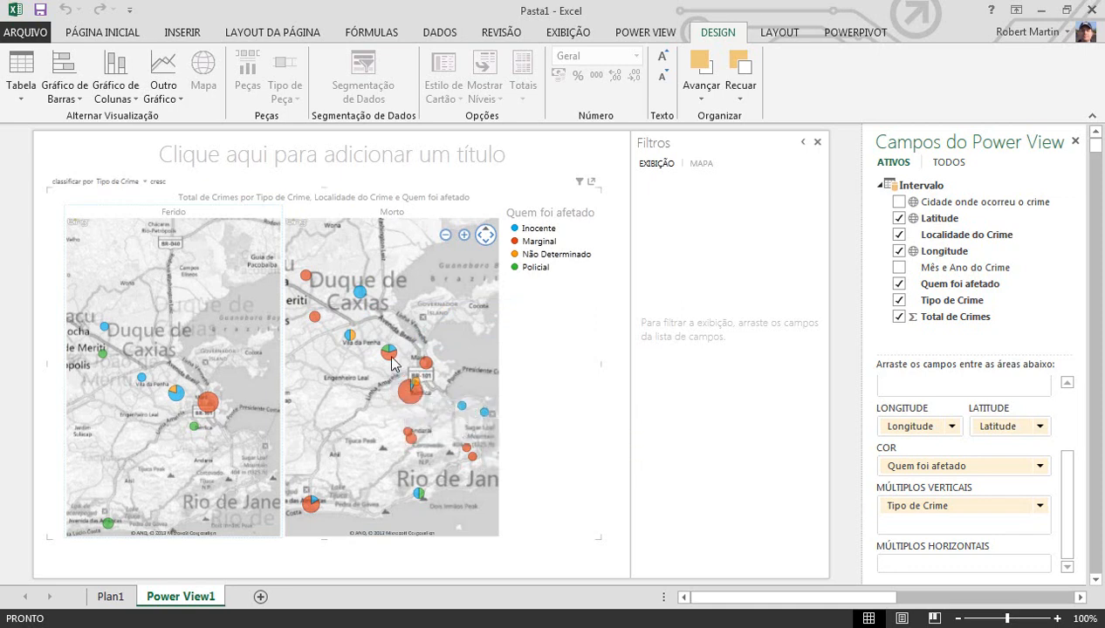